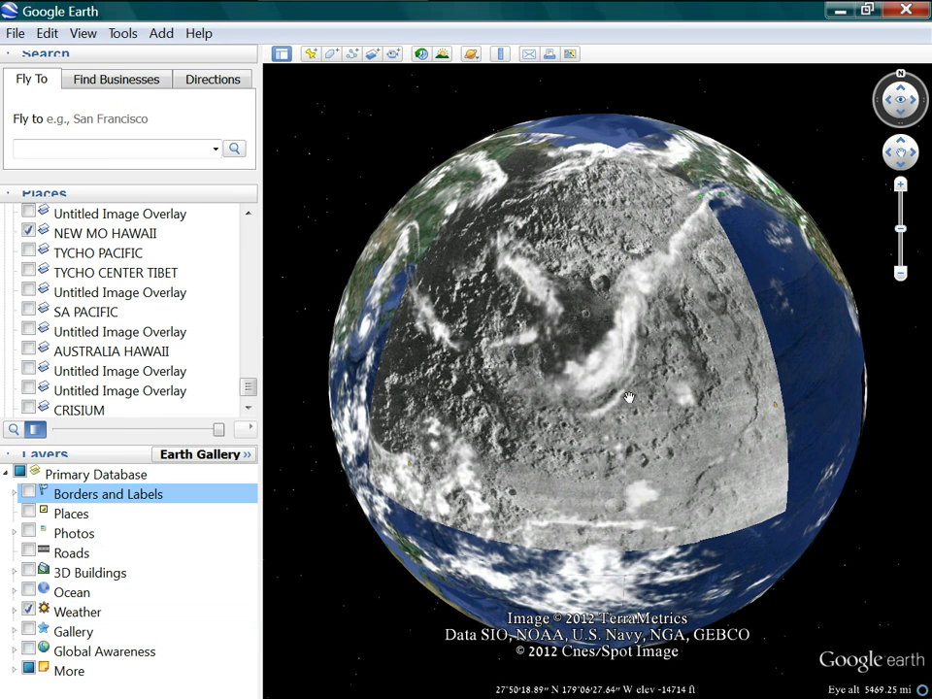
Step: Hide the NEW MO HAWAII overlay and examine the cloud patterns across the Pacific Ocean
drag(628, 398, 643, 391)
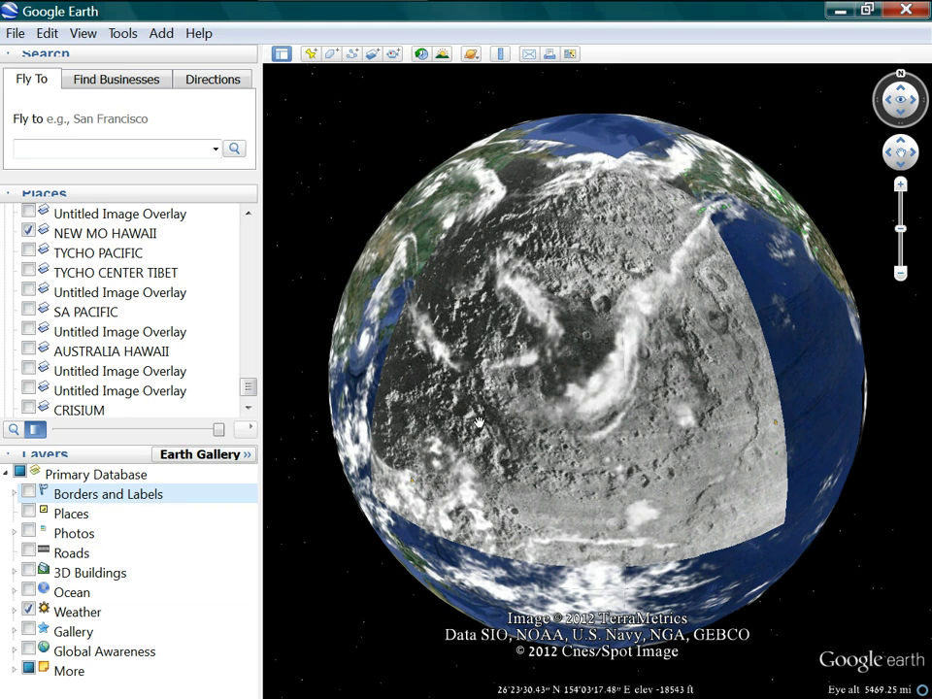
click(29, 233)
drag(680, 449, 640, 435)
drag(749, 457, 749, 439)
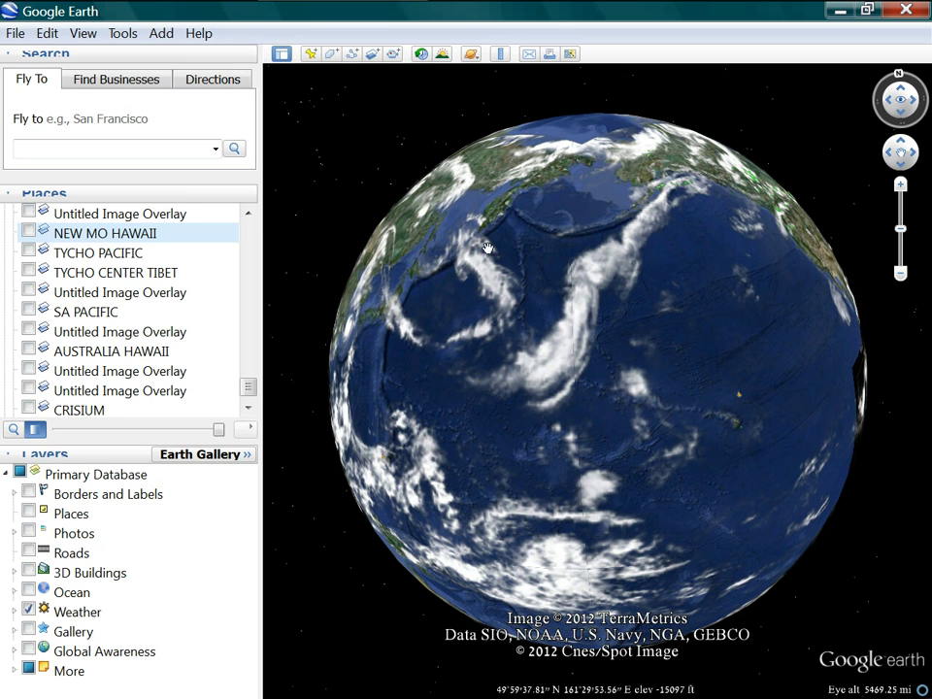
drag(783, 486, 740, 499)
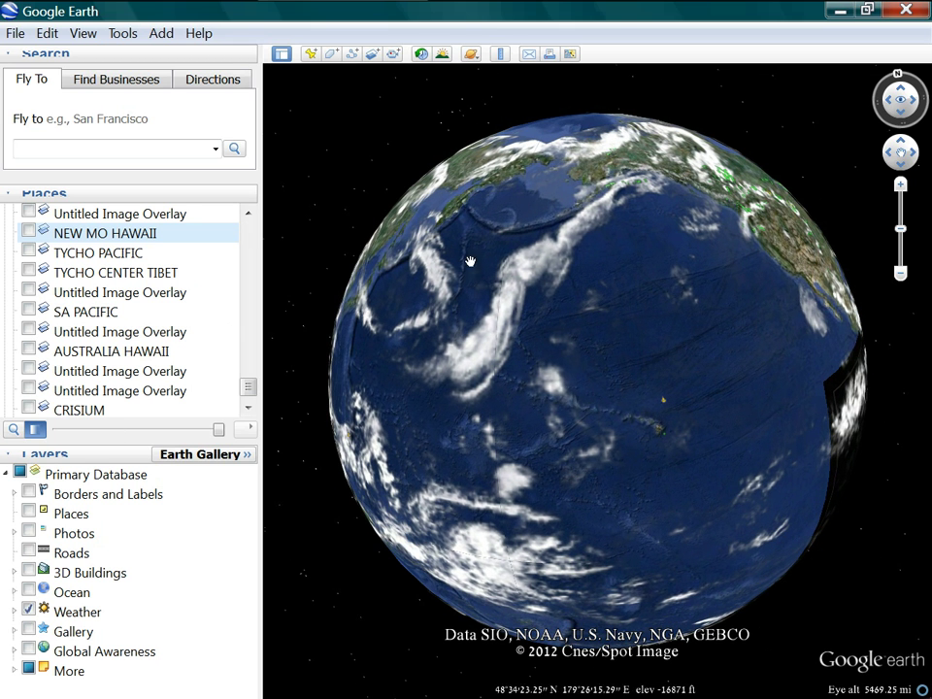
drag(800, 390, 757, 476)
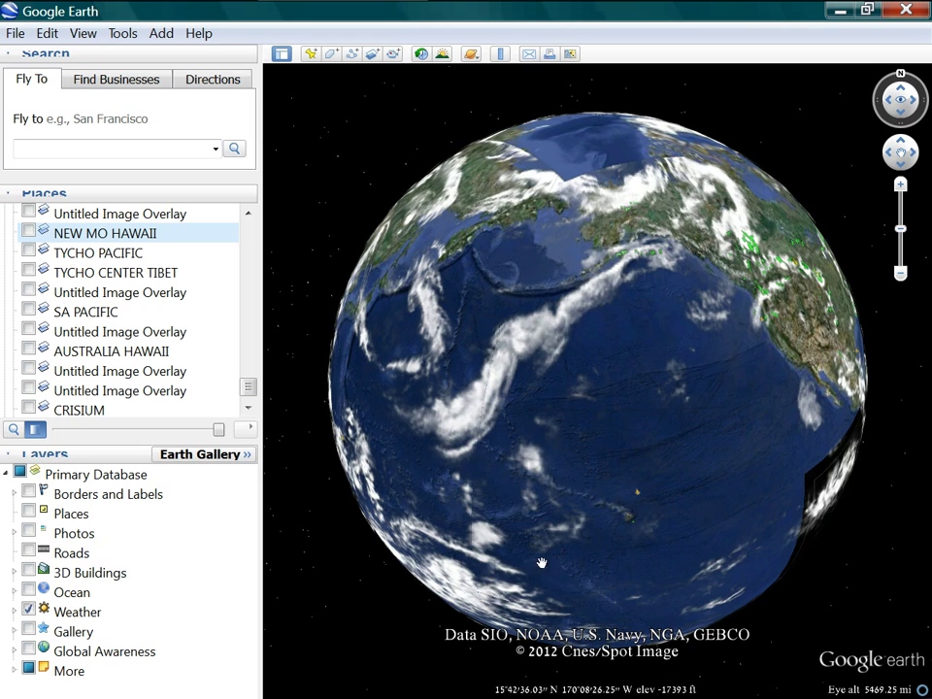
drag(584, 603, 744, 499)
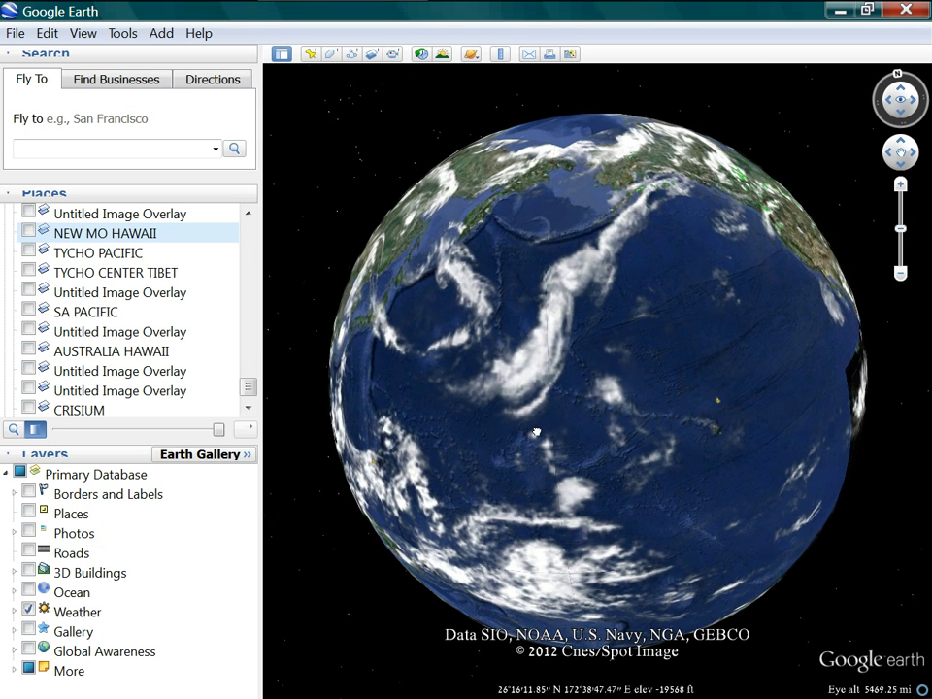
drag(467, 308, 619, 401)
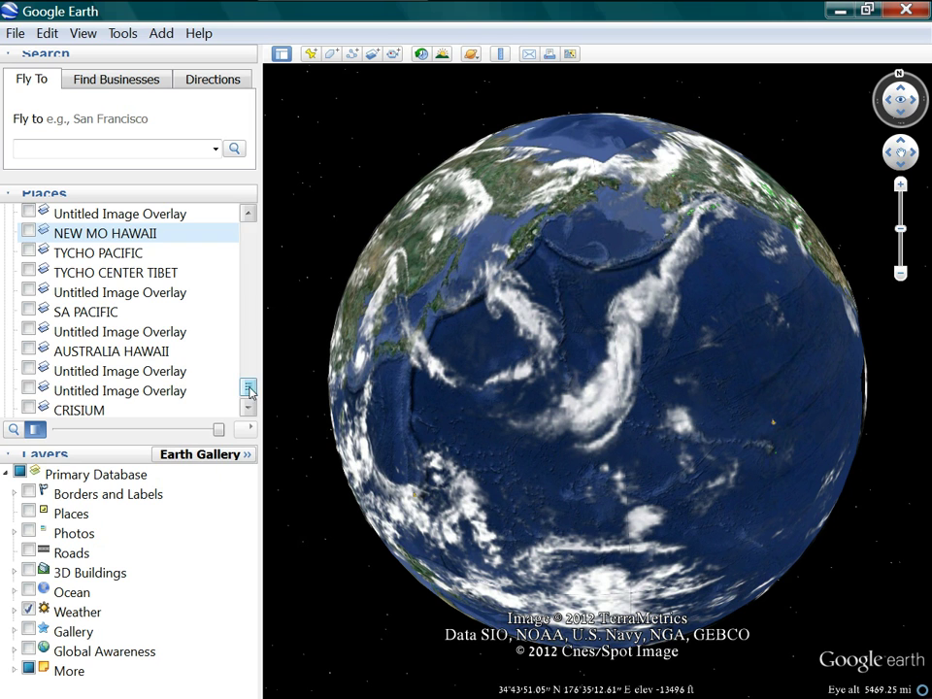
Step: Show the NEW MO HAWAII overlay again and get a closer view of the clouds lying over it
scroll(244, 388, down, 3)
scroll(53, 369, up, 3)
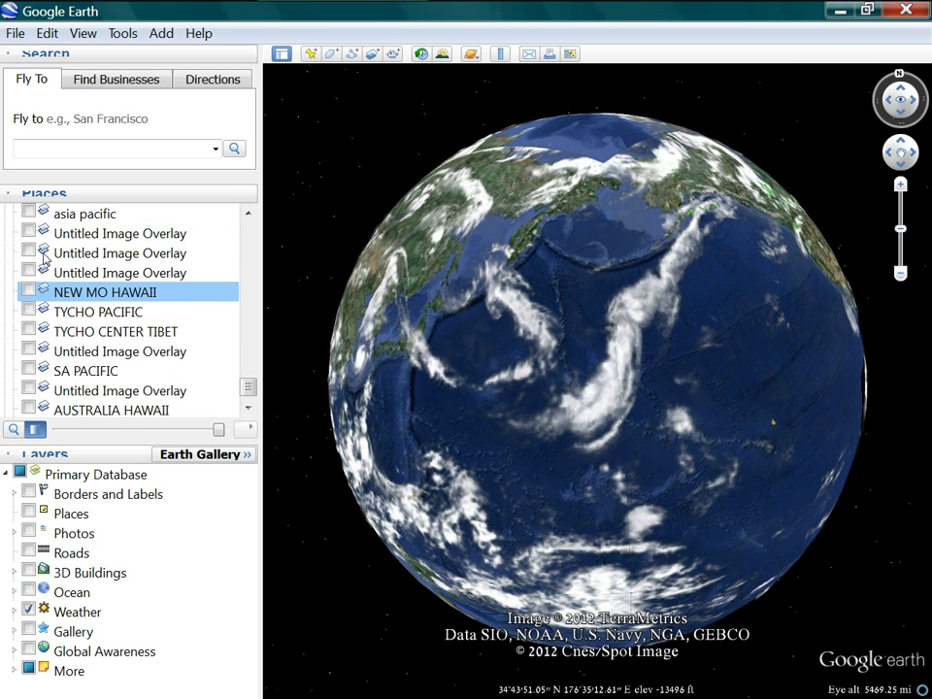
click(29, 292)
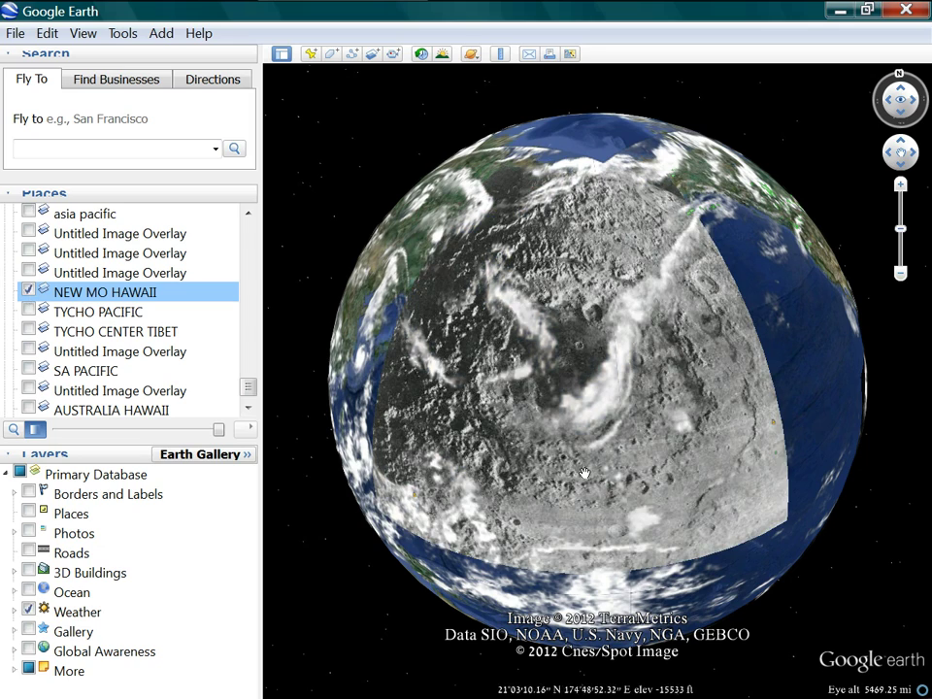
scroll(544, 481, up, 3)
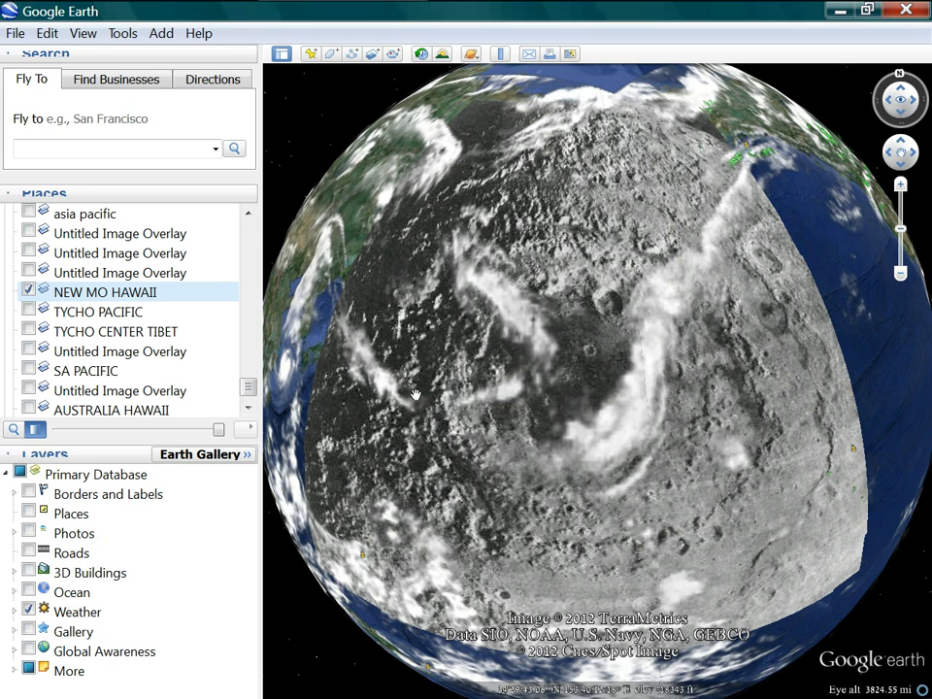
Step: Fade the Weather layer out completely over the NEW MO HAWAII overlay, and restore it to full opacity for comparison
mouse_move(220, 435)
mouse_down()
mouse_move(56, 437)
mouse_move(215, 436)
mouse_move(127, 443)
mouse_move(223, 441)
mouse_move(72, 436)
mouse_move(218, 470)
mouse_move(68, 442)
mouse_move(220, 472)
mouse_move(63, 450)
mouse_move(218, 447)
mouse_up()
click(78, 619)
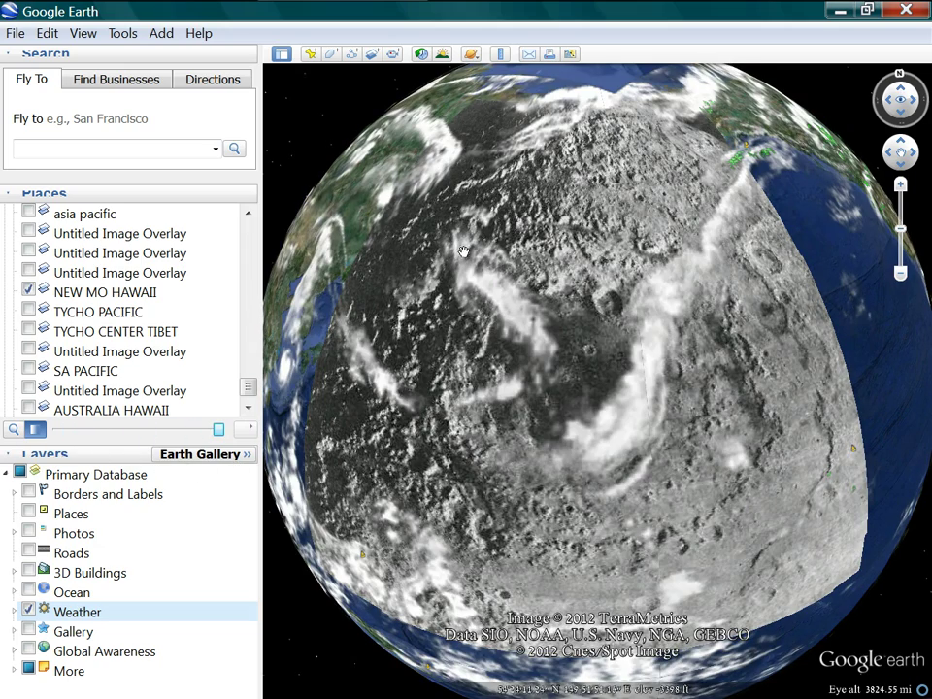
drag(501, 286, 551, 375)
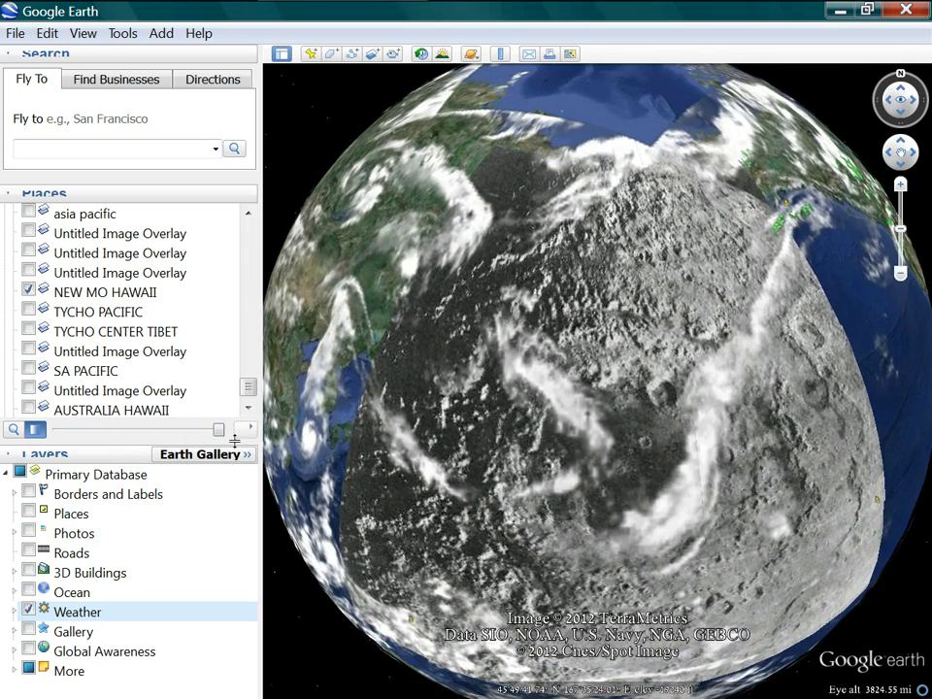
mouse_move(221, 437)
mouse_down()
mouse_move(58, 432)
mouse_move(184, 433)
mouse_move(131, 441)
mouse_move(218, 429)
mouse_up()
drag(218, 429, 58, 429)
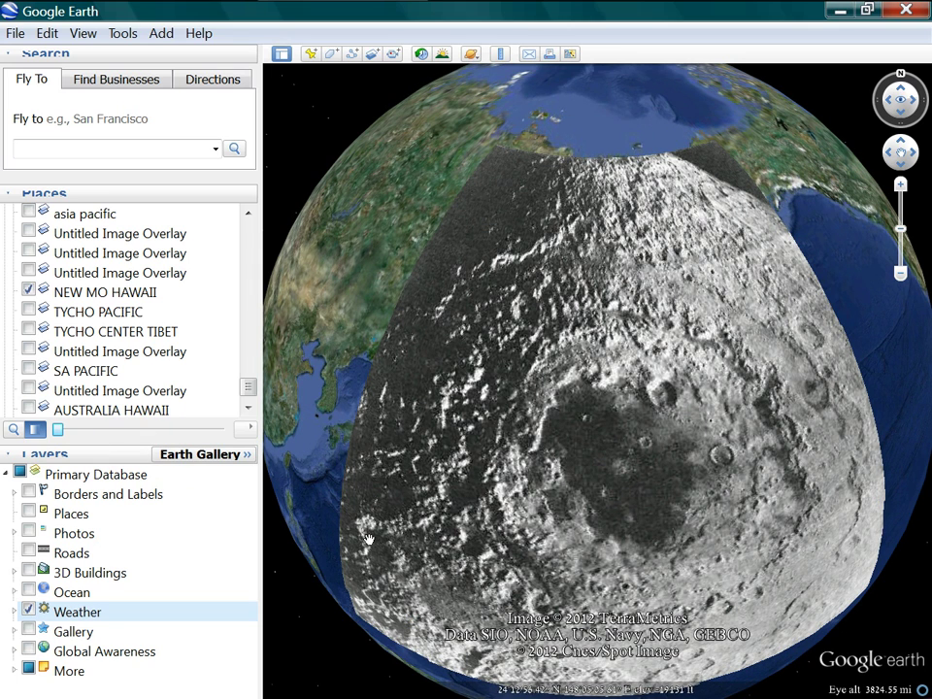
drag(63, 429, 218, 429)
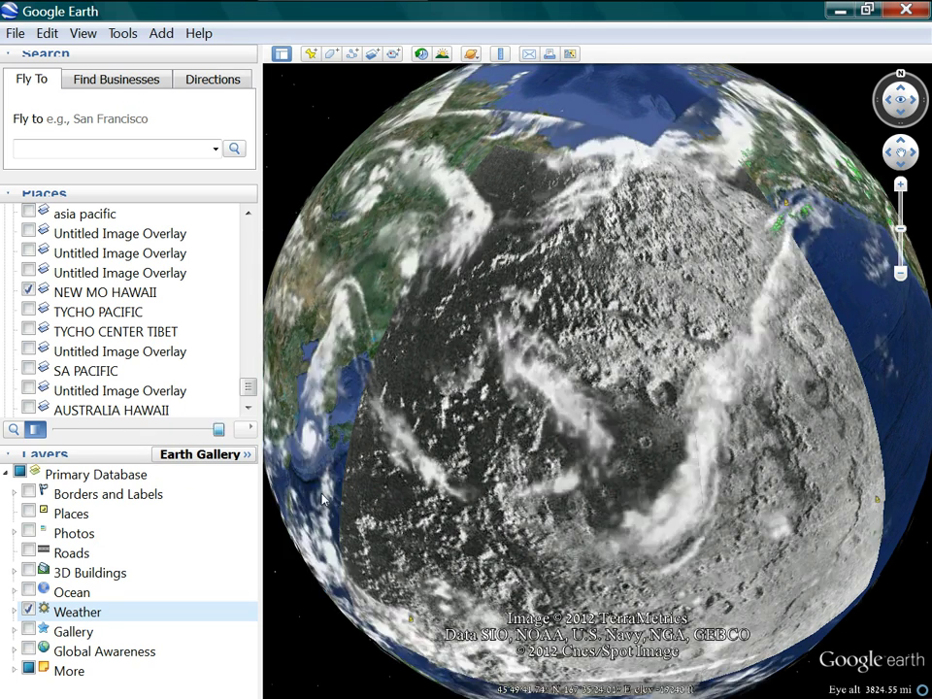
Step: Compare the clouds with the overlay's southwestern area by varying the Weather layer's opacity
drag(653, 572, 748, 320)
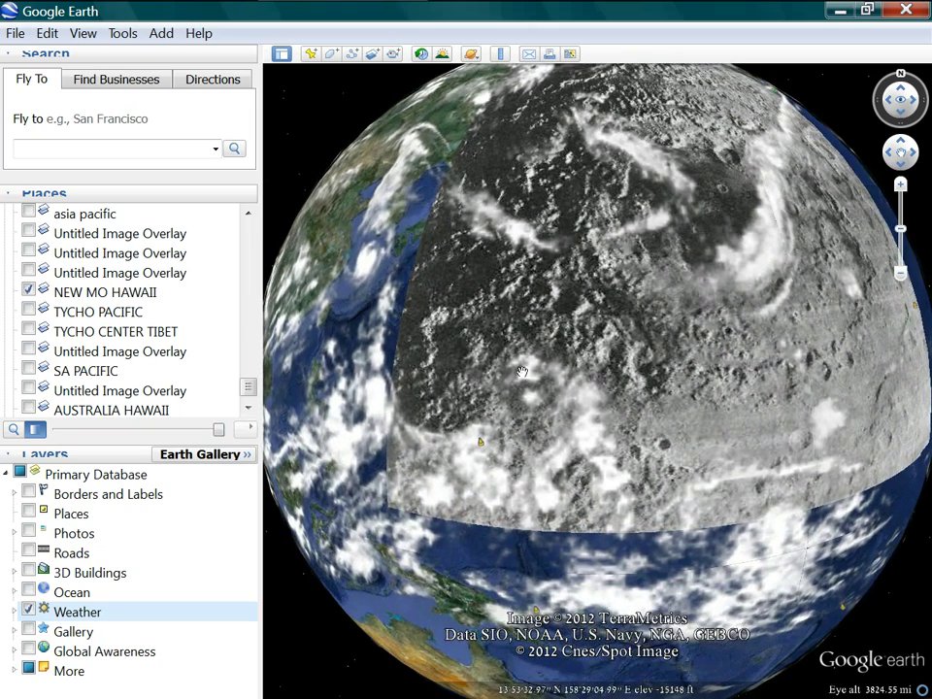
scroll(499, 406, up, 3)
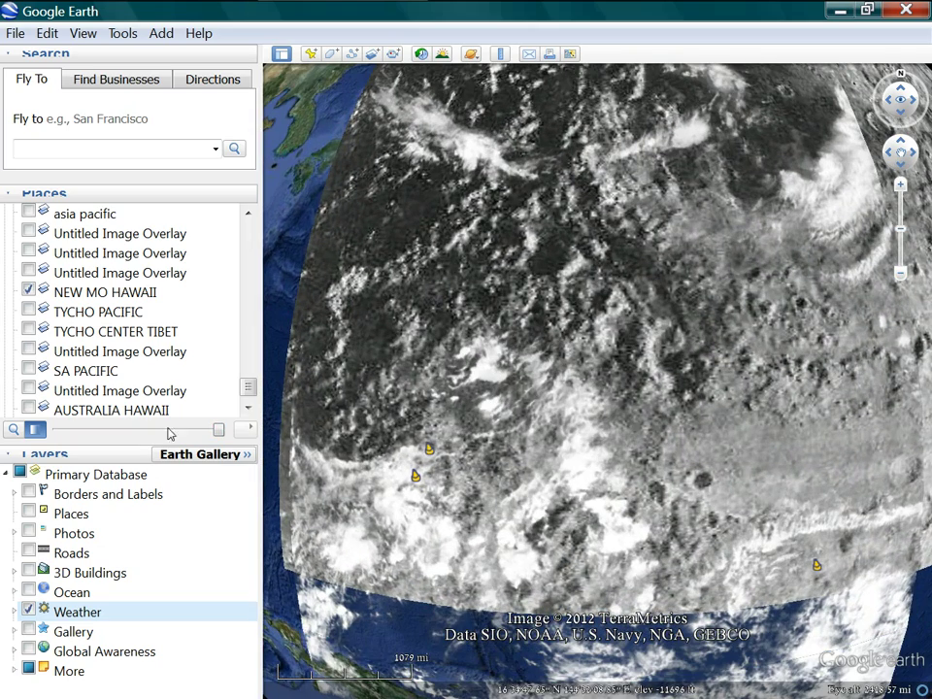
drag(218, 431, 260, 479)
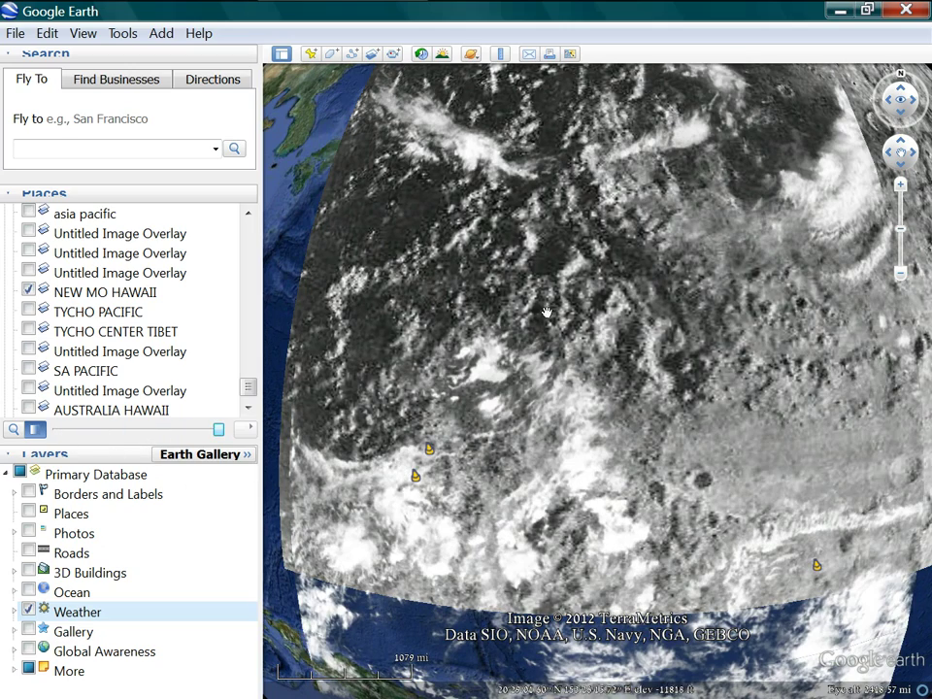
drag(218, 430, 254, 477)
scroll(435, 478, down, 3)
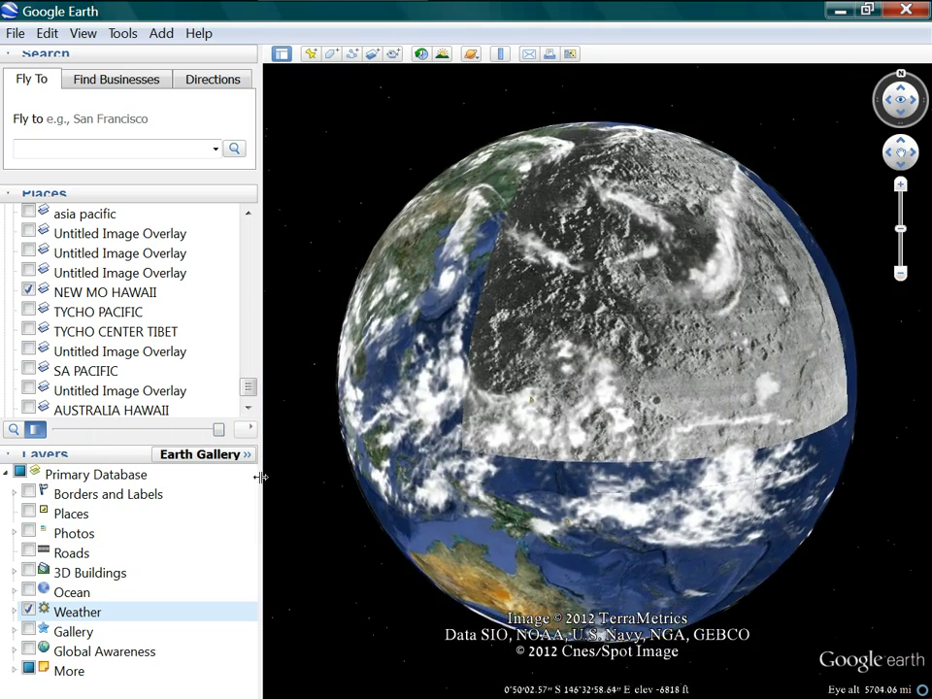
drag(220, 434, 347, 450)
Step: Inspect the cloud bands over the northern and eastern Pacific, and hide the NEW MO HAWAII overlay
drag(548, 267, 580, 296)
drag(488, 336, 463, 488)
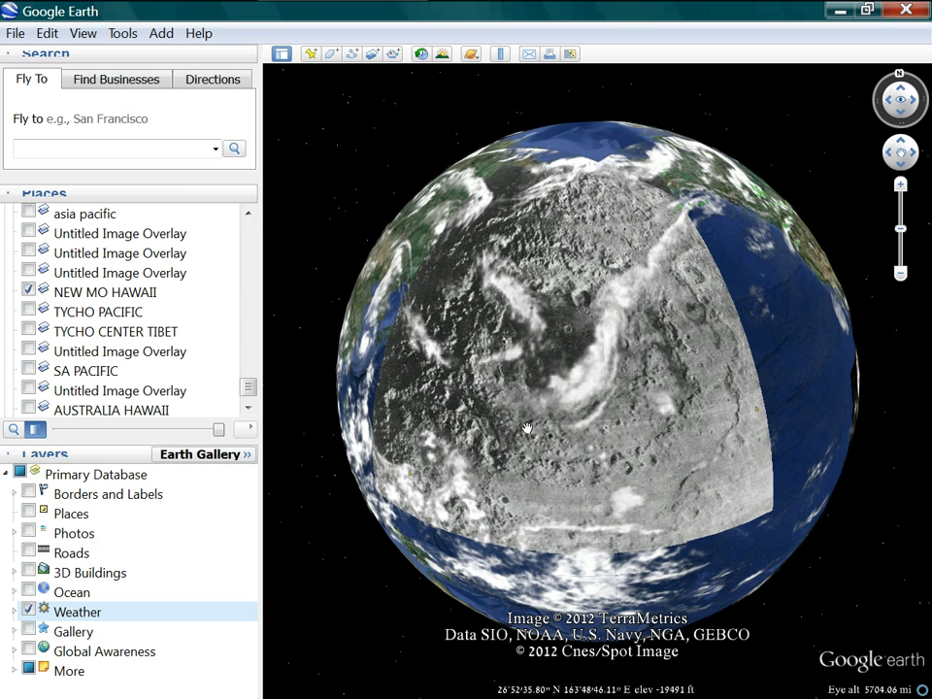
drag(547, 364, 565, 384)
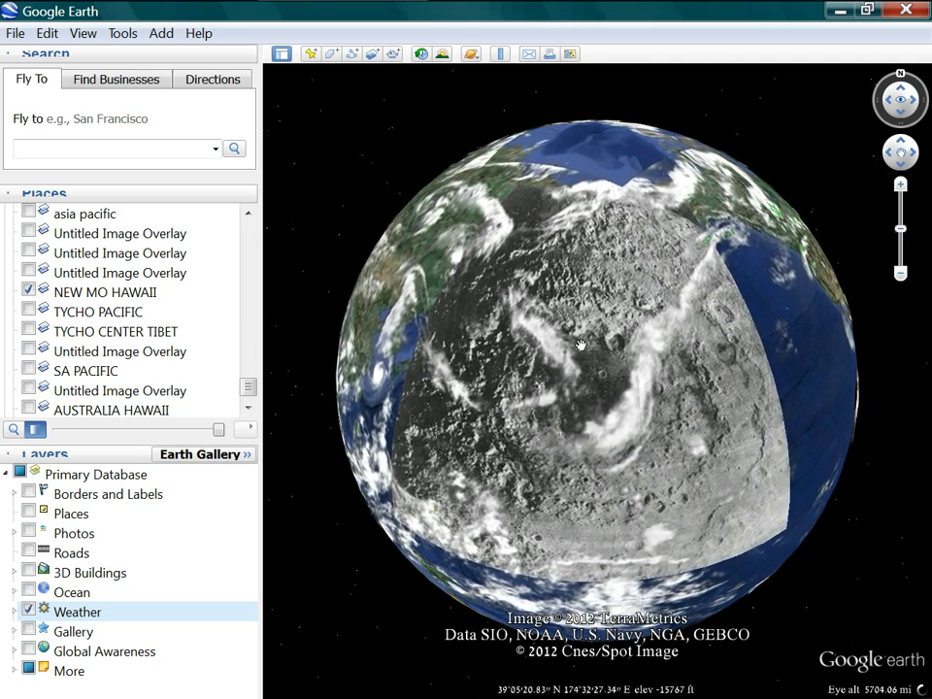
drag(705, 438, 642, 451)
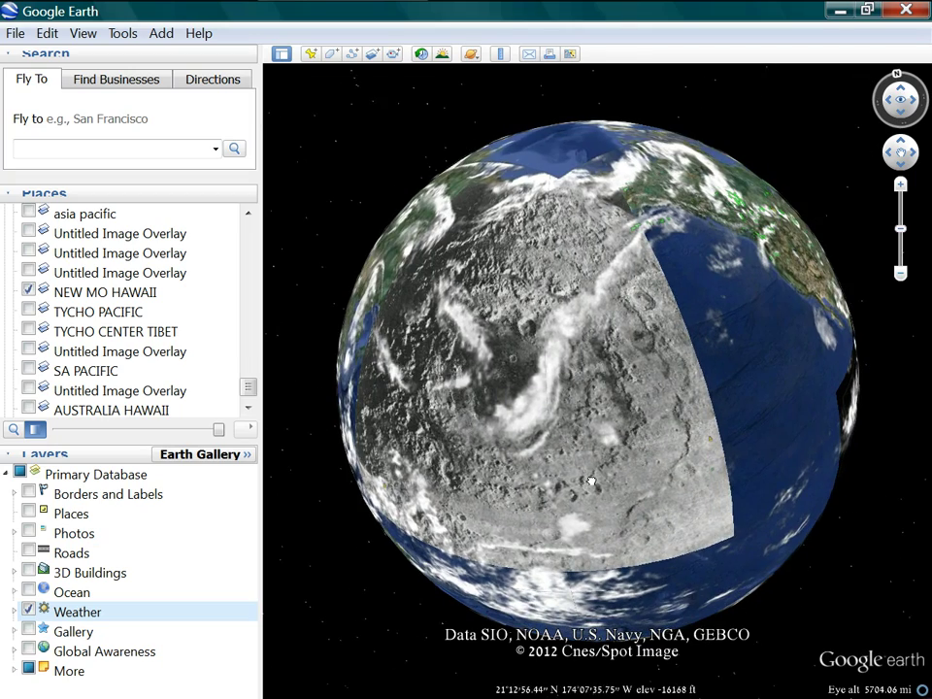
click(29, 290)
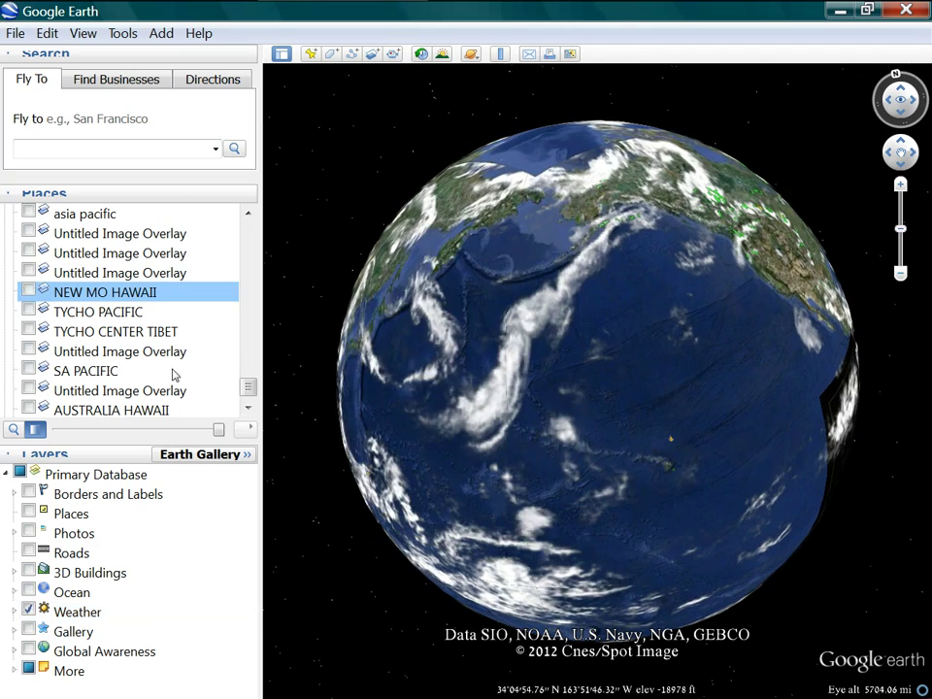
Step: Examine North America's clouds with the Untitled Image Overlay listed directly above NEW MO HAWAII, and hide that overlay again
drag(643, 564, 707, 536)
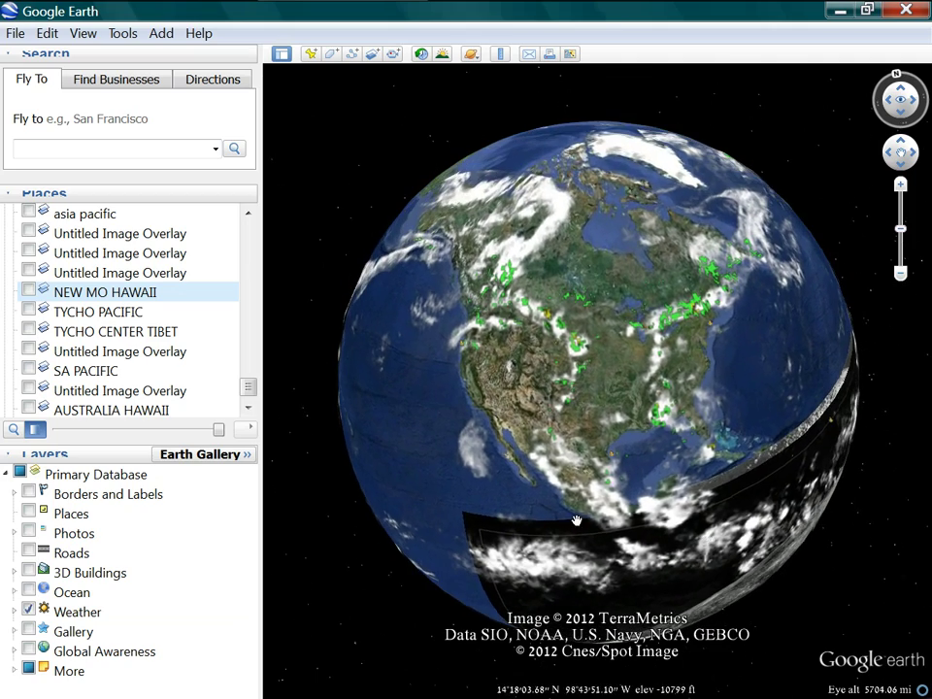
scroll(568, 514, up, 3)
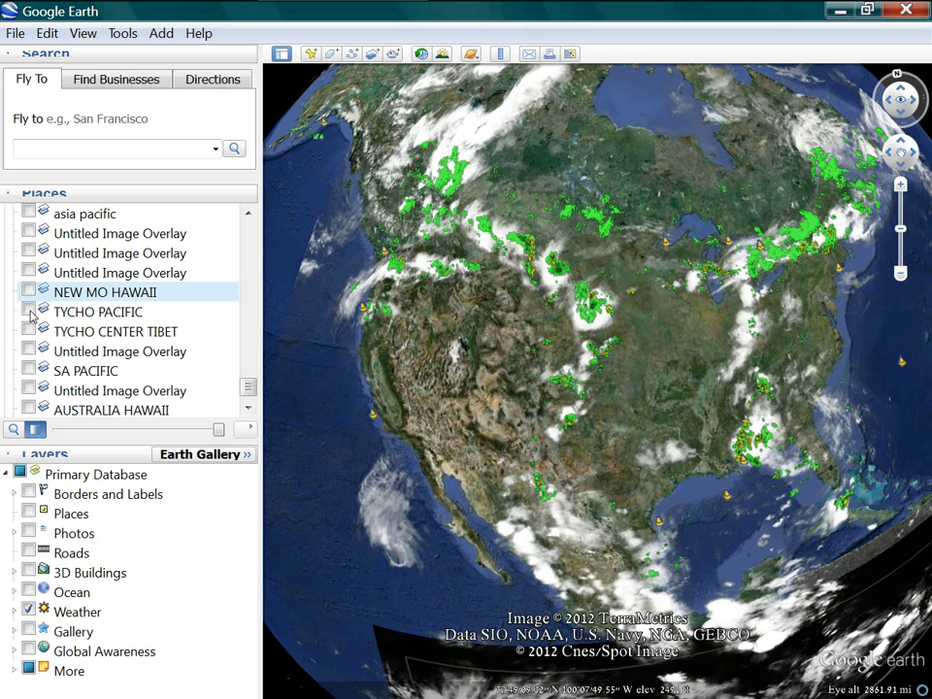
click(28, 273)
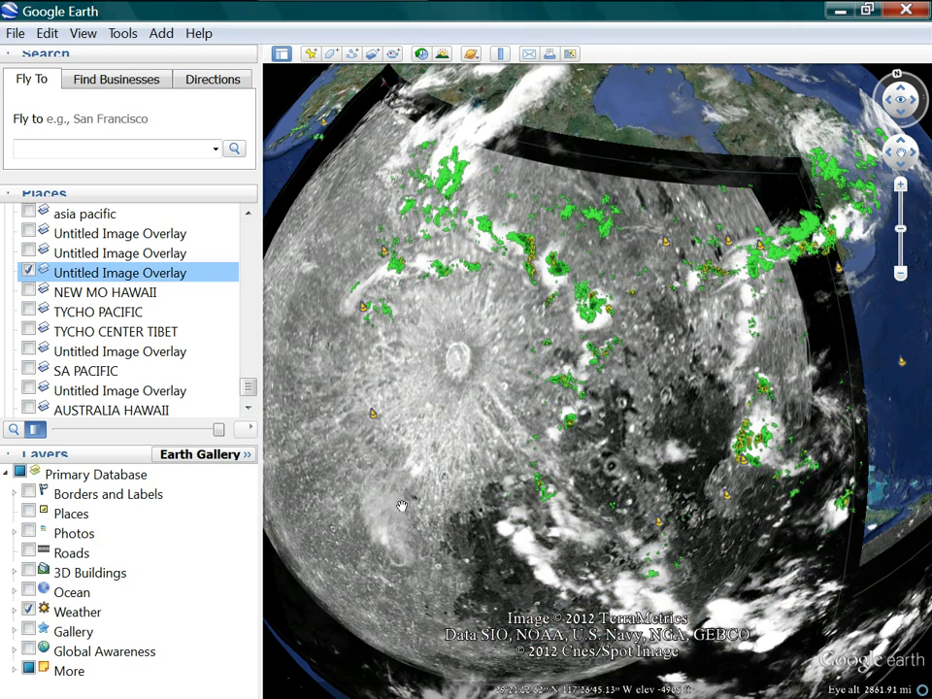
drag(391, 552, 464, 551)
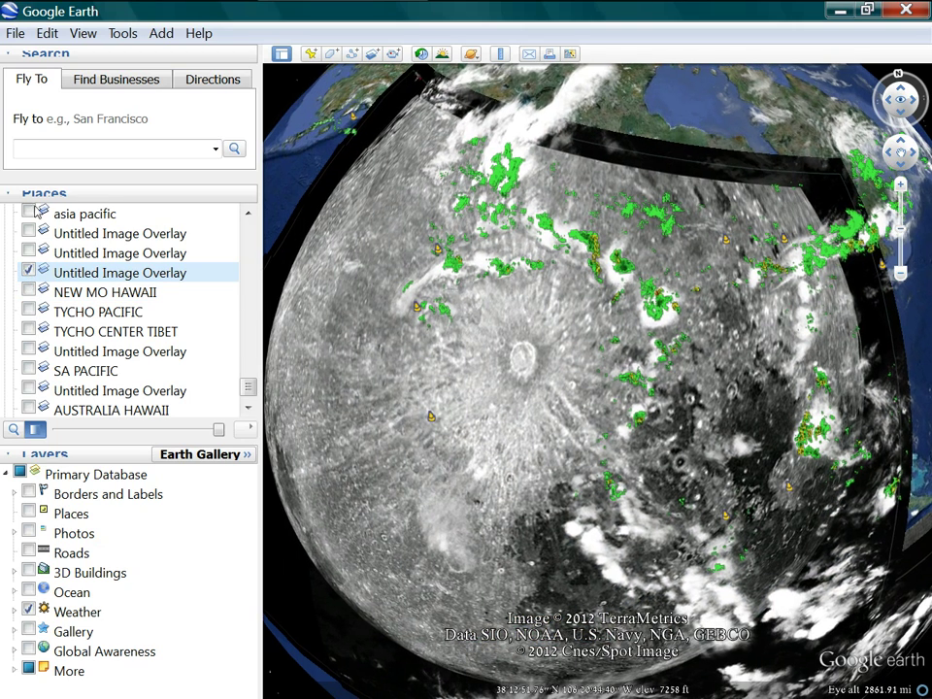
click(29, 271)
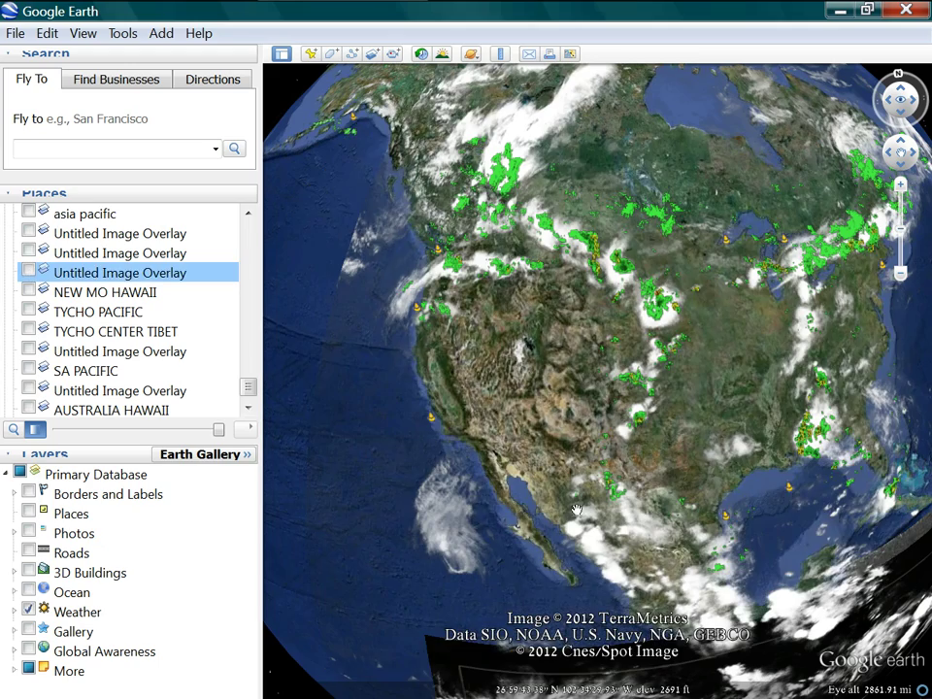
Step: Return to the Pacific and display the NEW MO HAWAII overlay beneath the clouds in close-up
scroll(633, 537, down, 5)
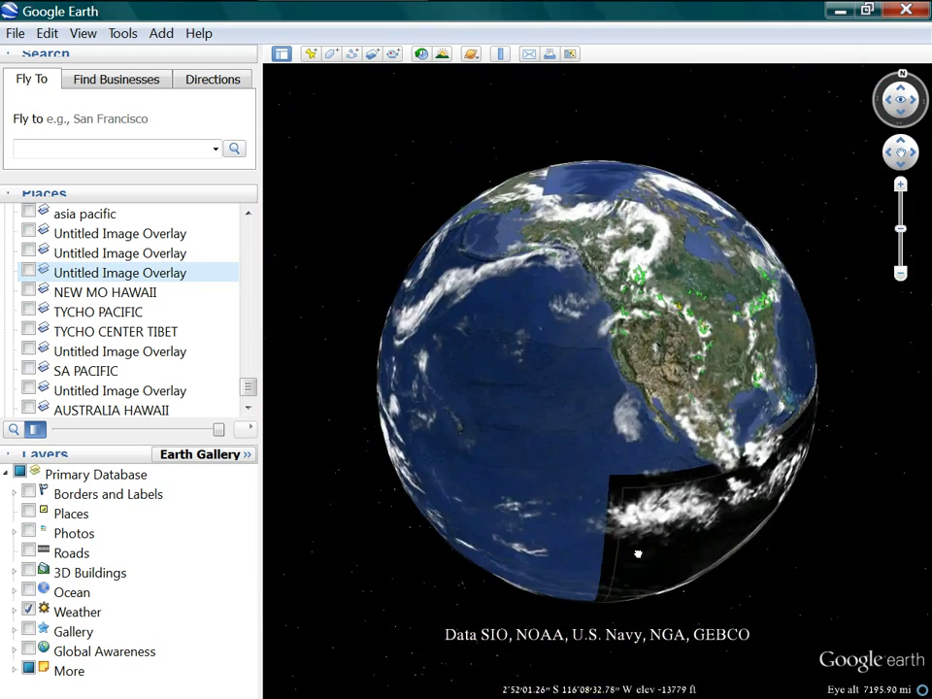
drag(638, 553, 749, 516)
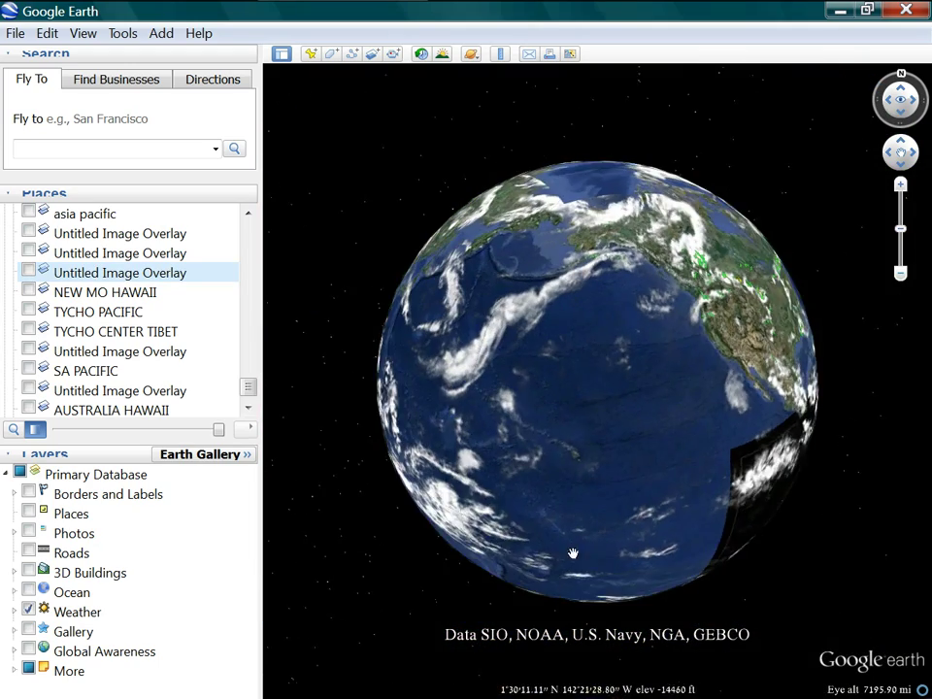
drag(569, 557, 675, 495)
drag(602, 503, 642, 527)
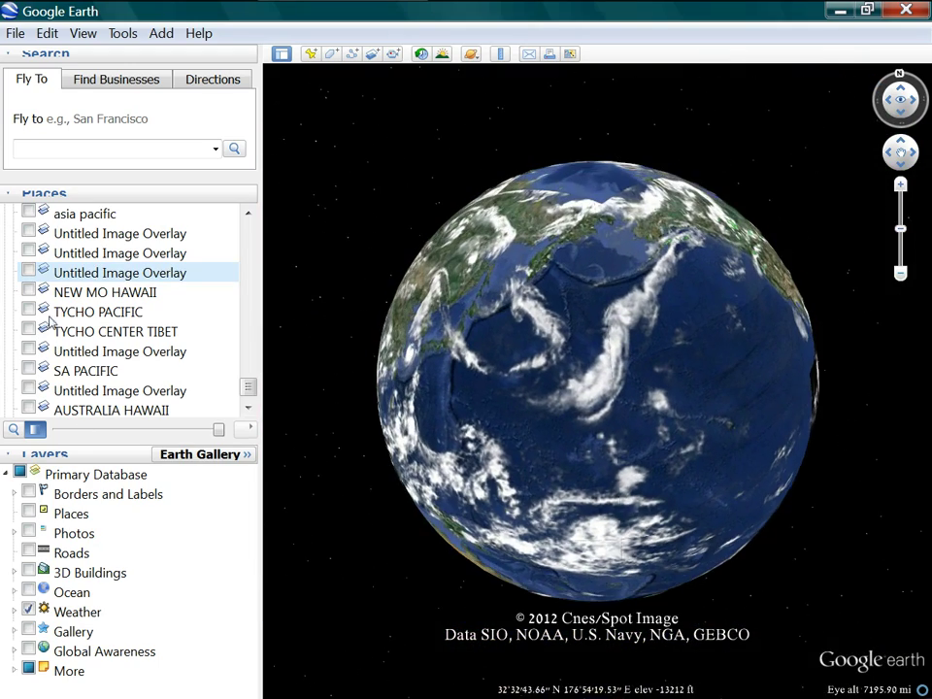
click(29, 291)
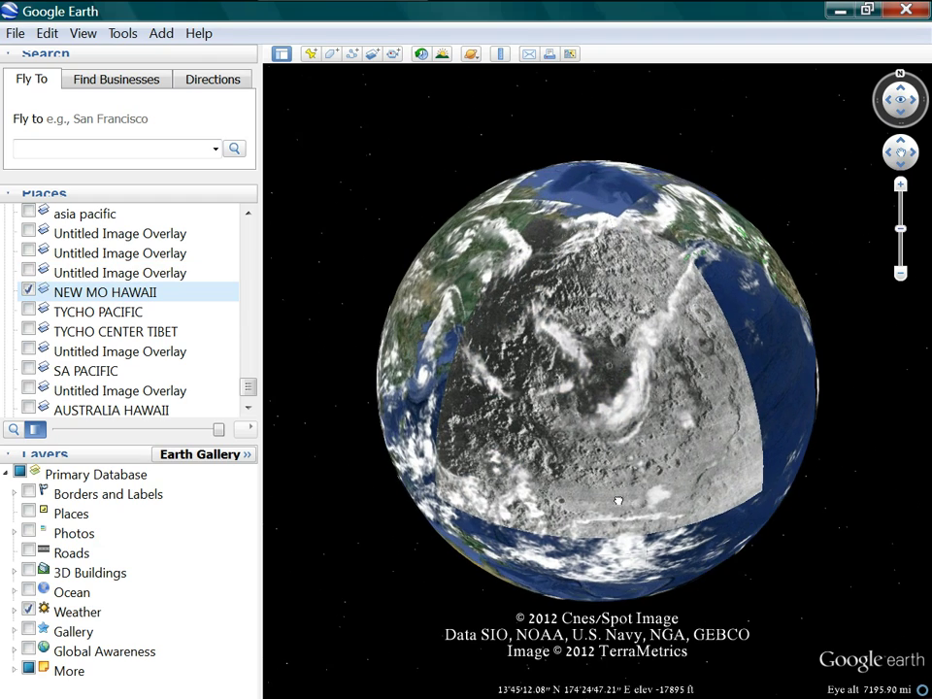
scroll(618, 501, up, 4)
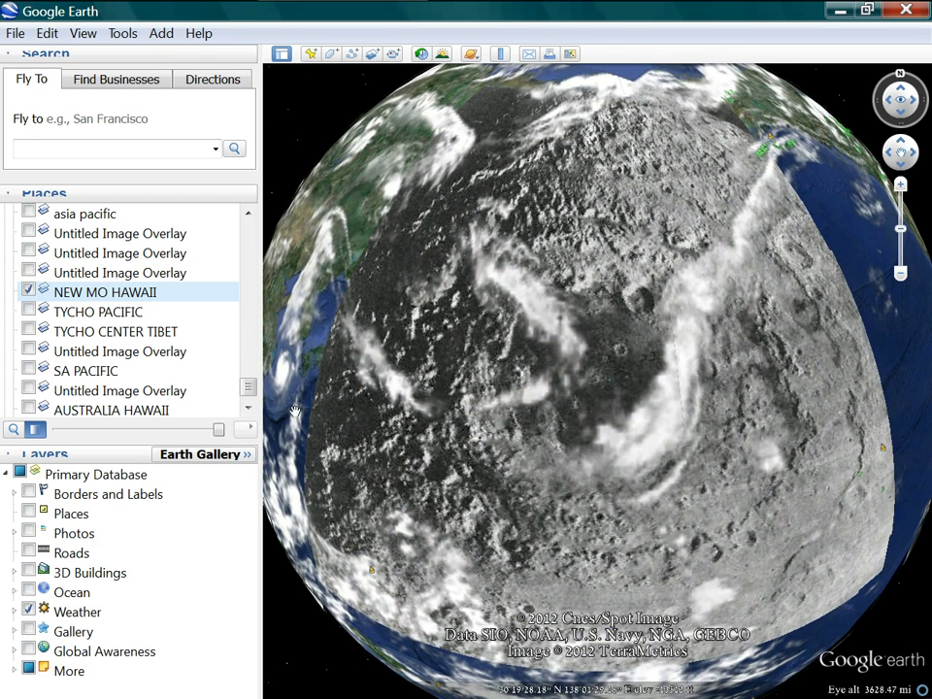
Step: Replace the NEW MO HAWAII overlay with TYCHO PACIFIC and fade the Weather layer out completely
click(28, 292)
click(29, 312)
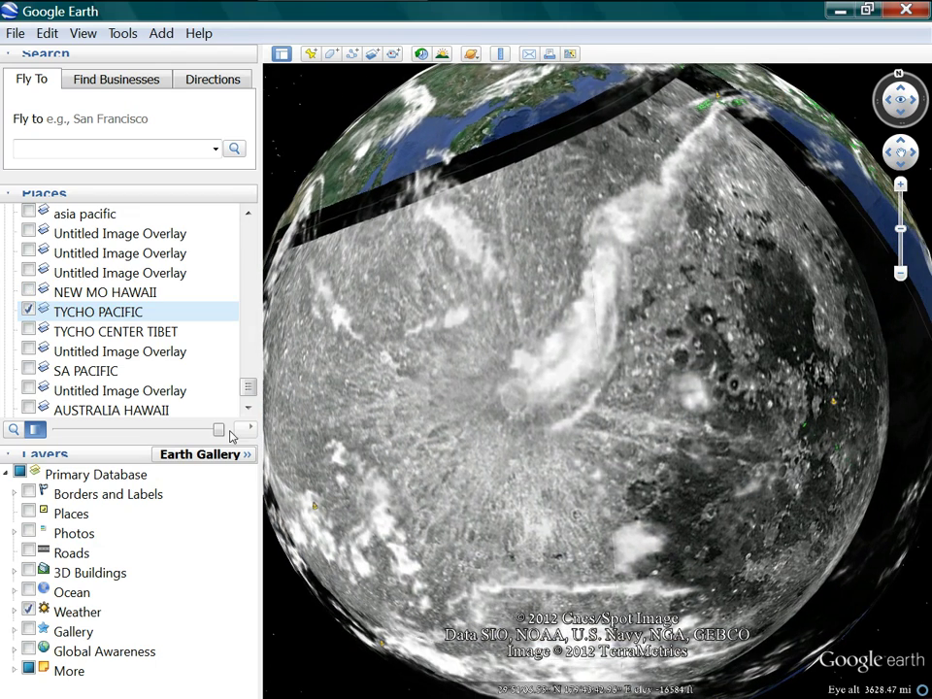
click(95, 613)
drag(219, 429, 4, 443)
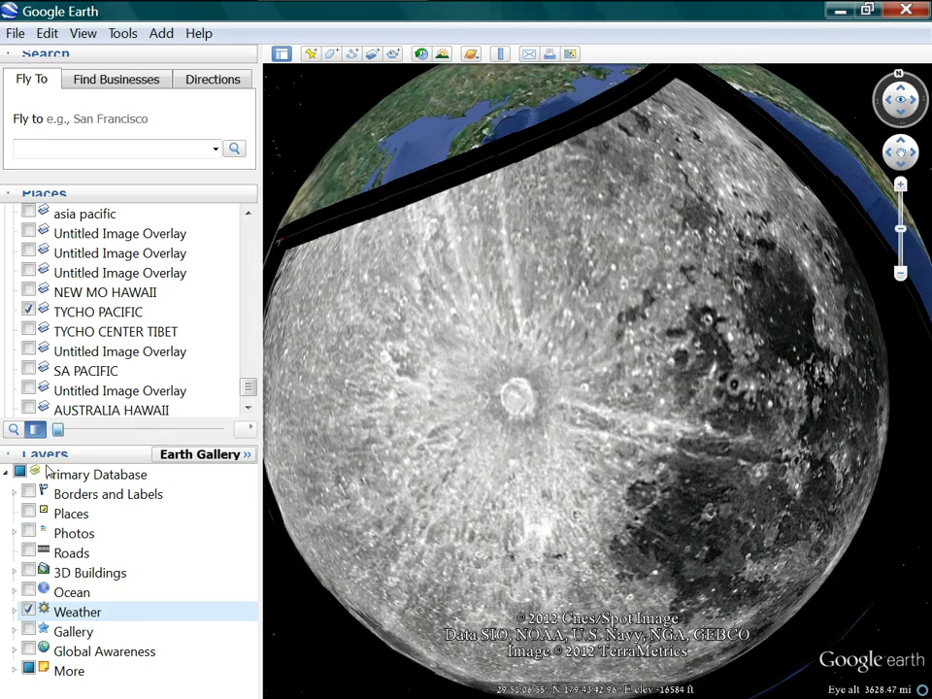
Step: Bring the Weather layer back over the southern part of the TYCHO PACIFIC overlay, and fade its clouds out again
drag(46, 471, 561, 534)
drag(757, 542, 746, 405)
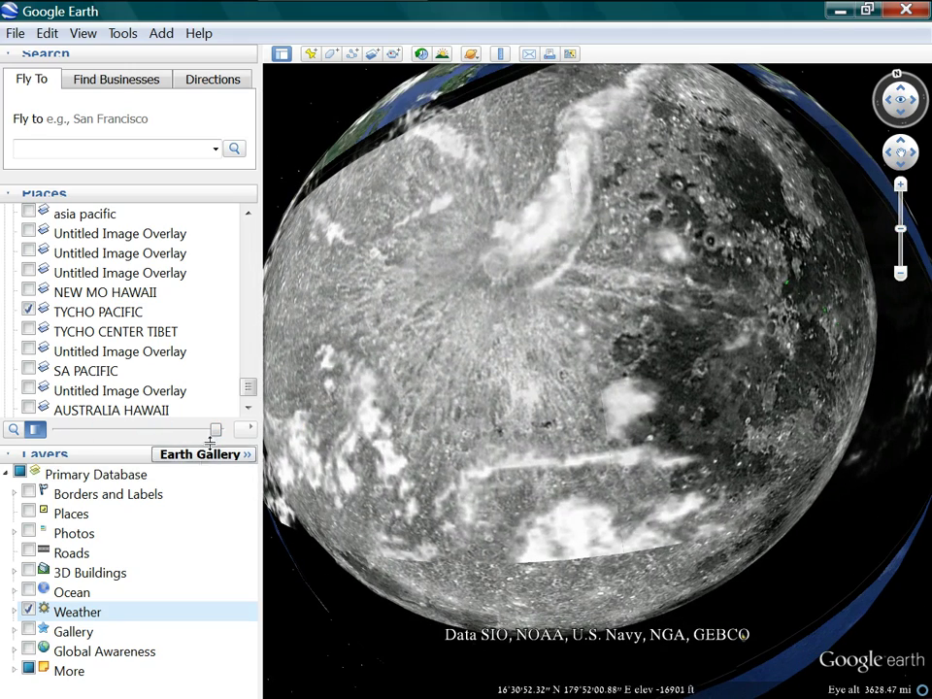
drag(213, 437, 53, 456)
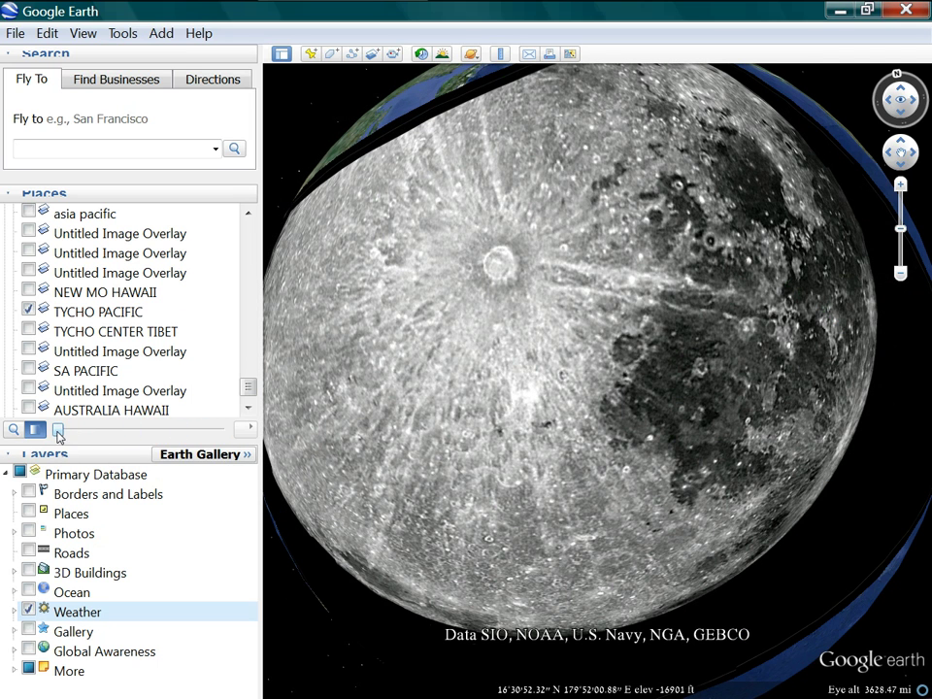
Step: Restore the Weather layer to full opacity over the TYCHO PACIFIC overlay and compare its clouds with the rayed crater
drag(68, 433, 194, 432)
drag(368, 370, 550, 321)
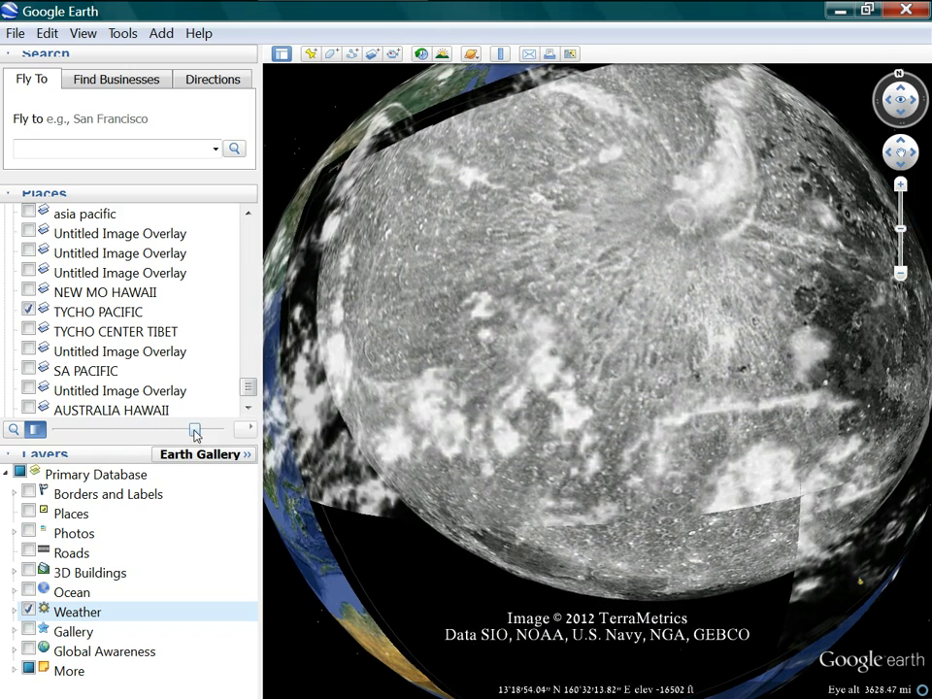
drag(194, 434, 218, 430)
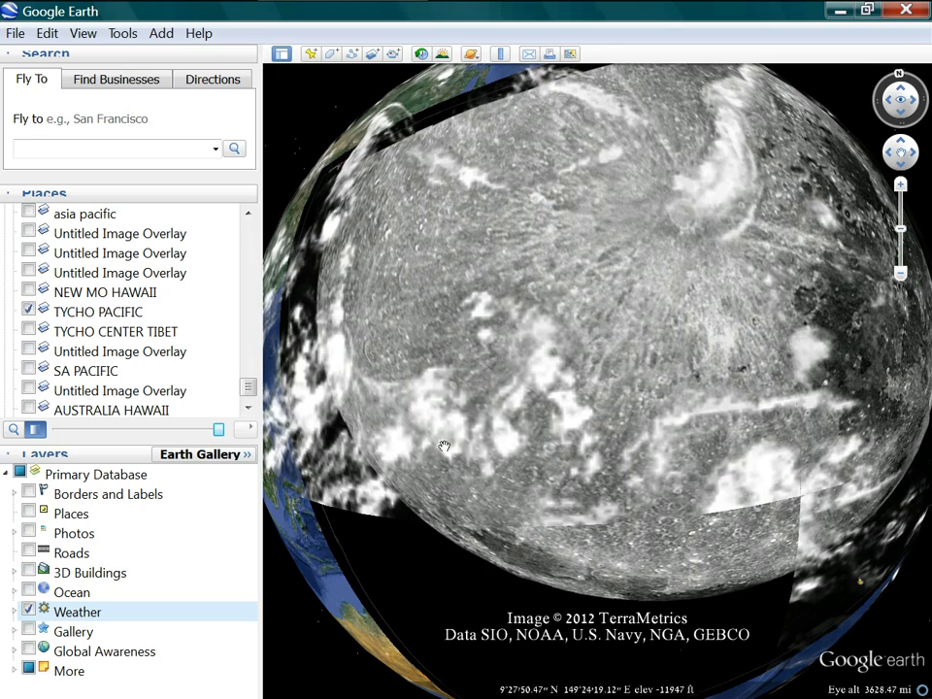
mouse_move(218, 430)
mouse_down()
mouse_move(87, 433)
mouse_move(237, 439)
mouse_move(43, 431)
mouse_move(231, 435)
mouse_up()
drag(685, 329, 619, 409)
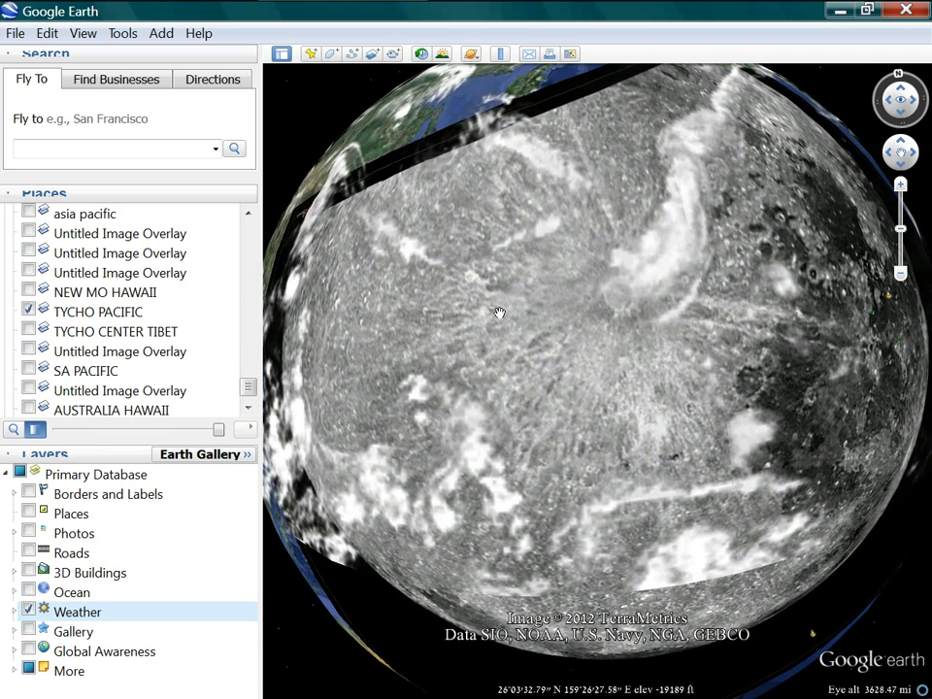
drag(495, 310, 437, 353)
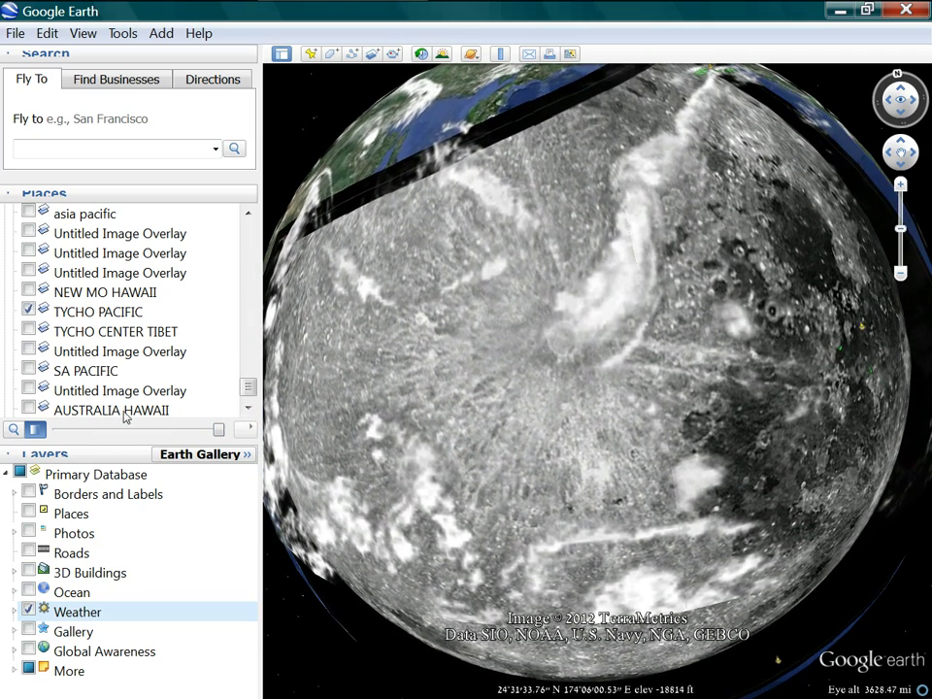
mouse_move(220, 430)
mouse_down()
mouse_move(127, 428)
mouse_move(143, 424)
mouse_move(9, 407)
mouse_move(227, 427)
mouse_move(17, 428)
mouse_move(237, 428)
mouse_up()
mouse_move(220, 430)
mouse_down()
mouse_move(60, 429)
mouse_move(226, 457)
mouse_move(8, 440)
mouse_move(218, 429)
mouse_up()
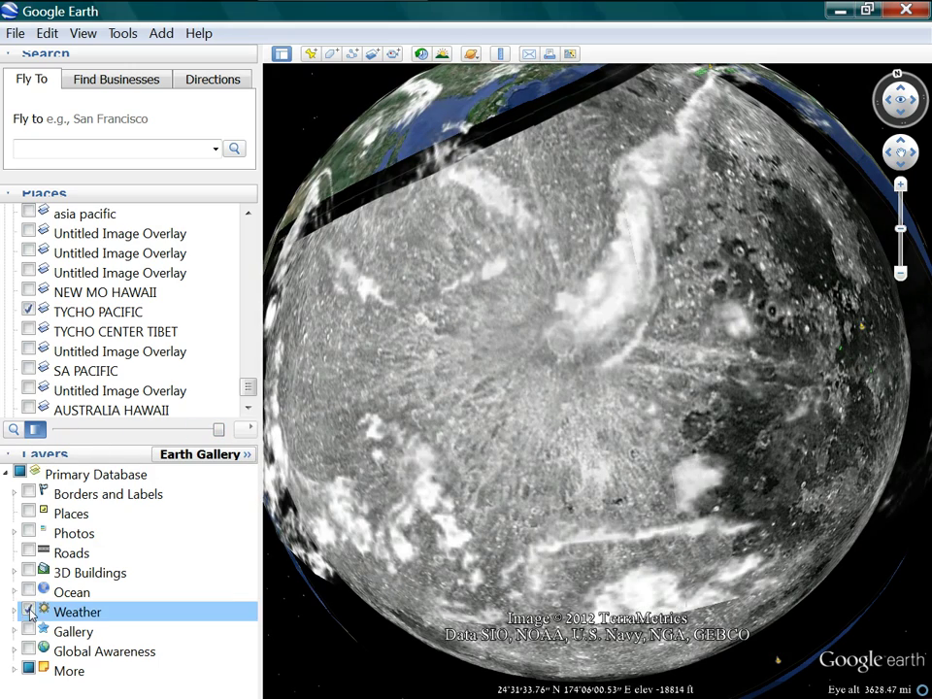
Step: Hide the Weather layer and examine the entire TYCHO PACIFIC overlay on the globe from farther out
click(29, 612)
scroll(539, 297, down, 3)
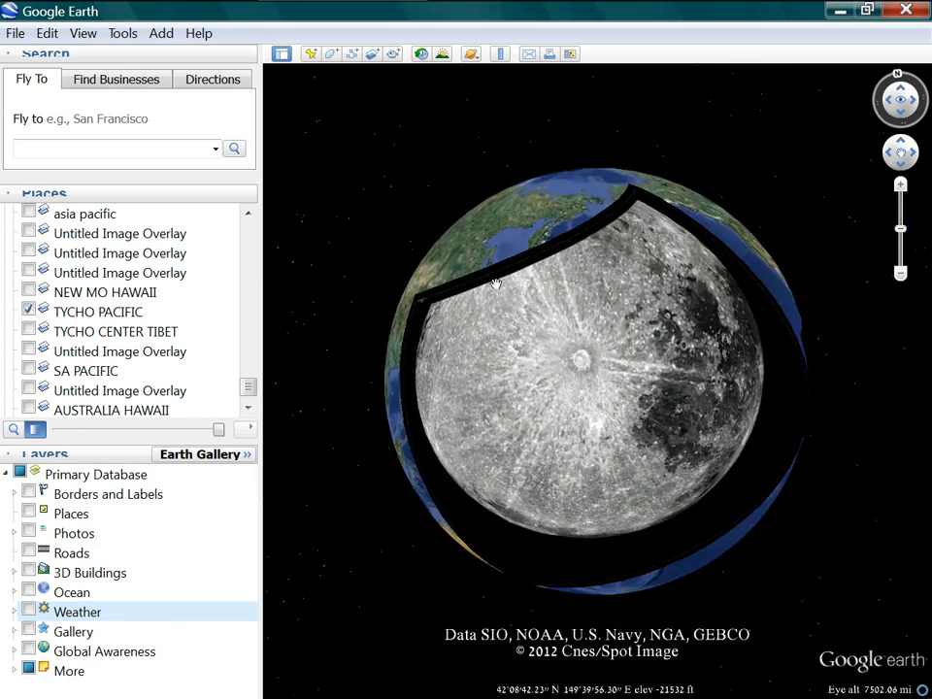
drag(479, 258, 456, 326)
drag(803, 402, 770, 322)
drag(543, 437, 617, 459)
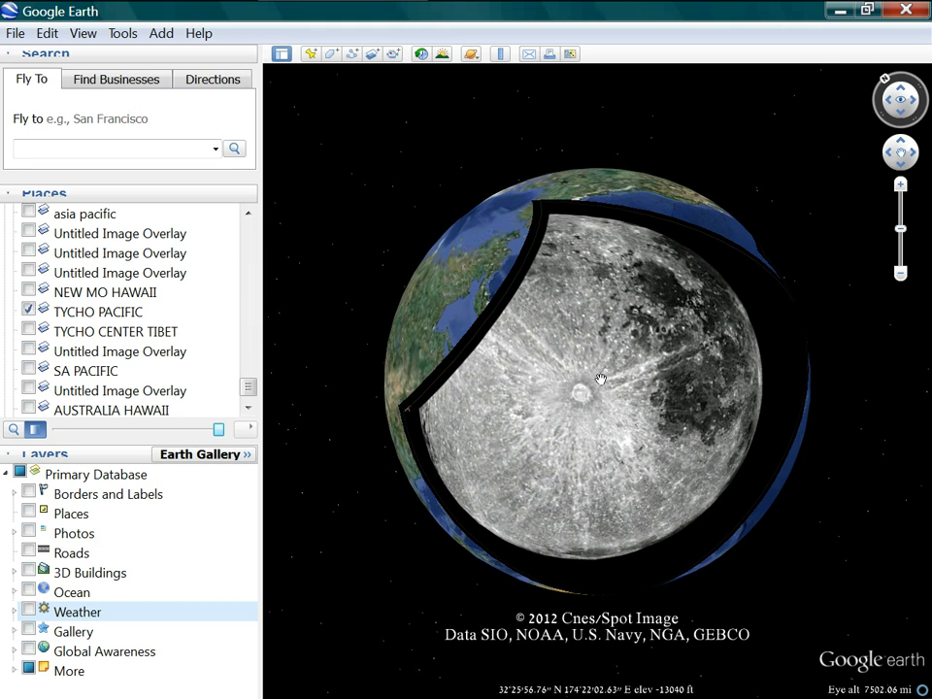
drag(466, 447, 470, 438)
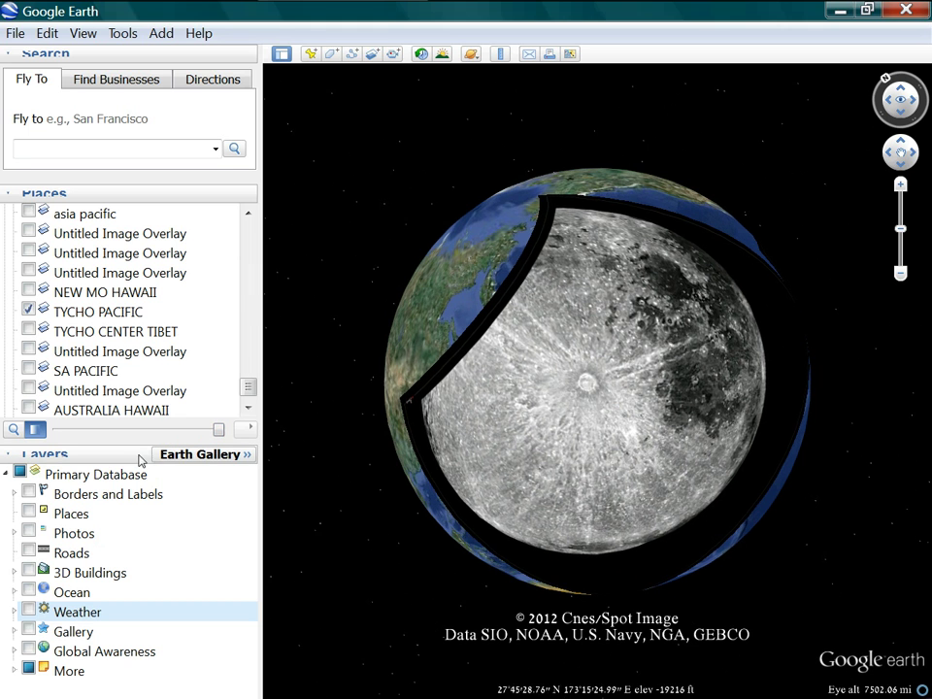
Step: Turn the Weather layer back on and compare its clouds with the TYCHO PACIFIC overlay in close-up and from a distance
click(28, 612)
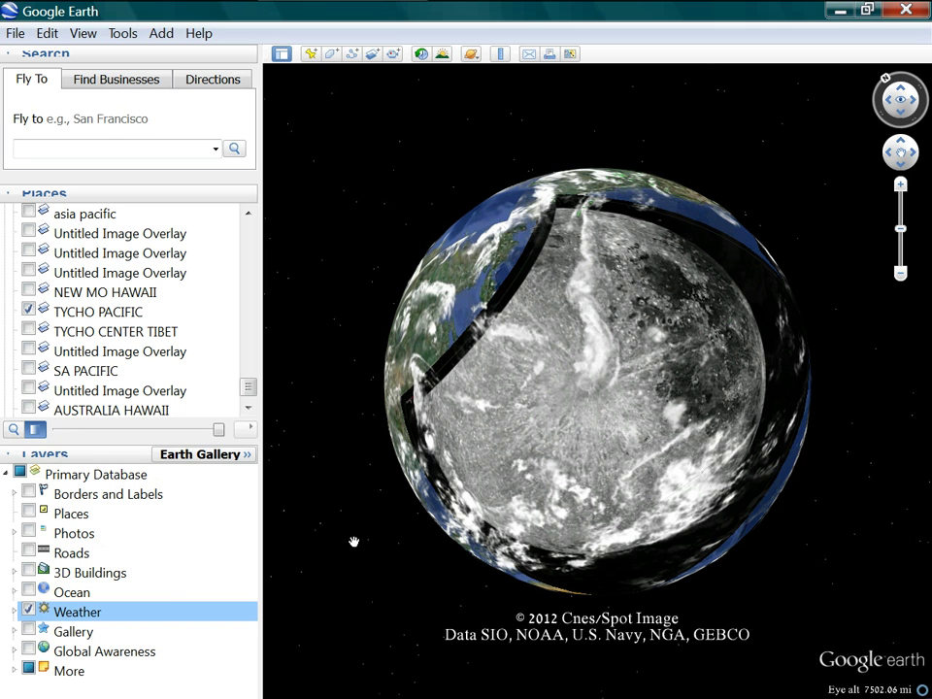
mouse_move(219, 431)
mouse_down()
mouse_move(29, 416)
mouse_move(218, 439)
mouse_move(64, 424)
mouse_move(115, 437)
mouse_move(29, 420)
mouse_move(254, 457)
mouse_move(44, 431)
mouse_move(108, 439)
mouse_move(219, 431)
mouse_up()
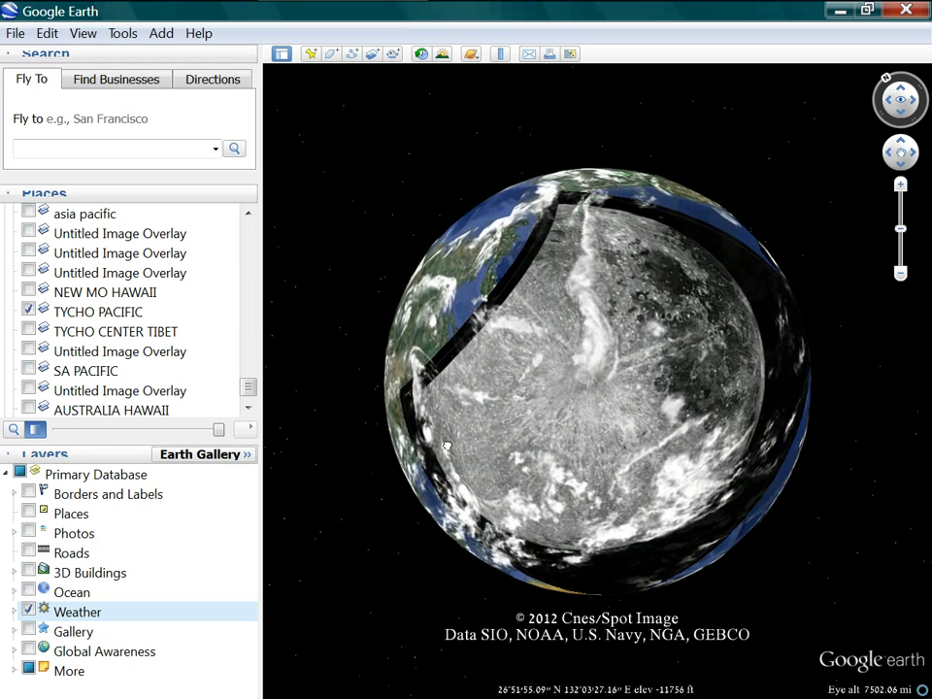
drag(636, 478, 633, 417)
scroll(634, 417, up, 3)
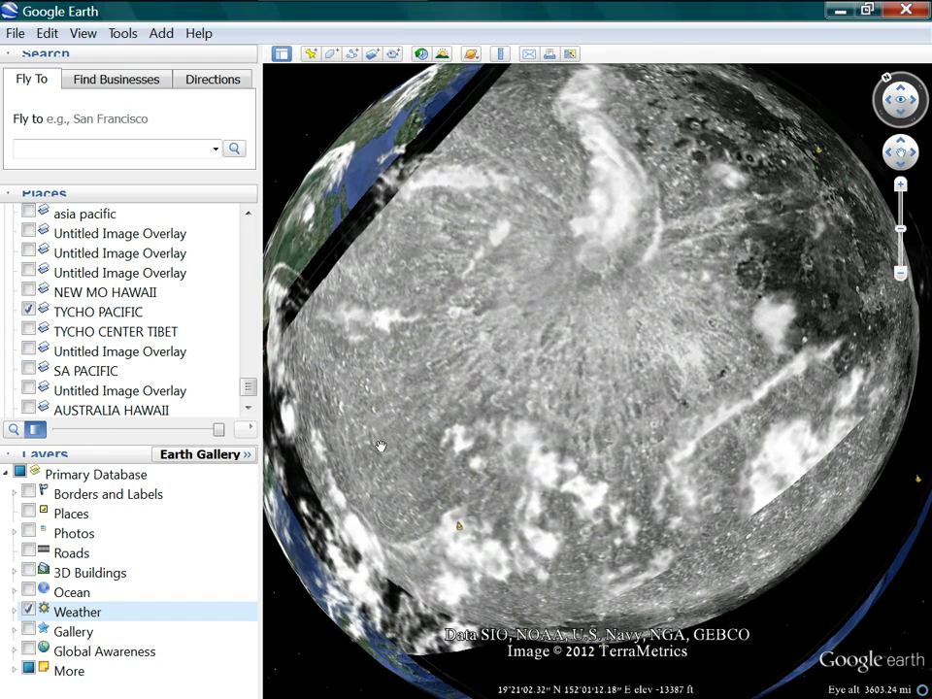
mouse_move(219, 433)
mouse_down()
mouse_move(56, 423)
mouse_move(148, 436)
mouse_move(2, 402)
mouse_move(221, 425)
mouse_up()
scroll(587, 381, down, 3)
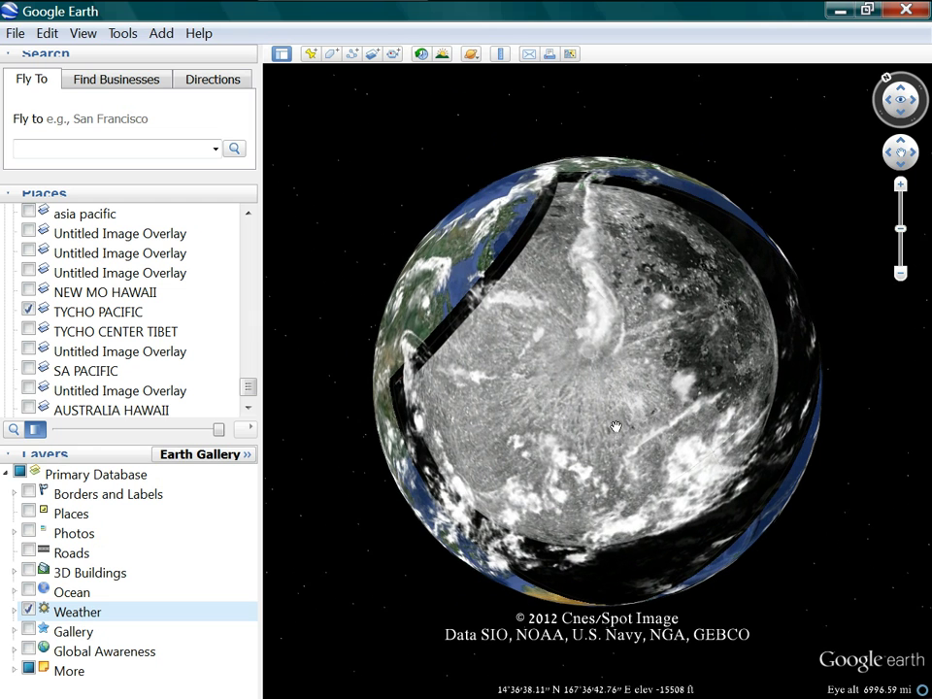
Step: Hide and redisplay the TYCHO PACIFIC overlay beneath the clouds, and turn the Weather layer off
click(29, 311)
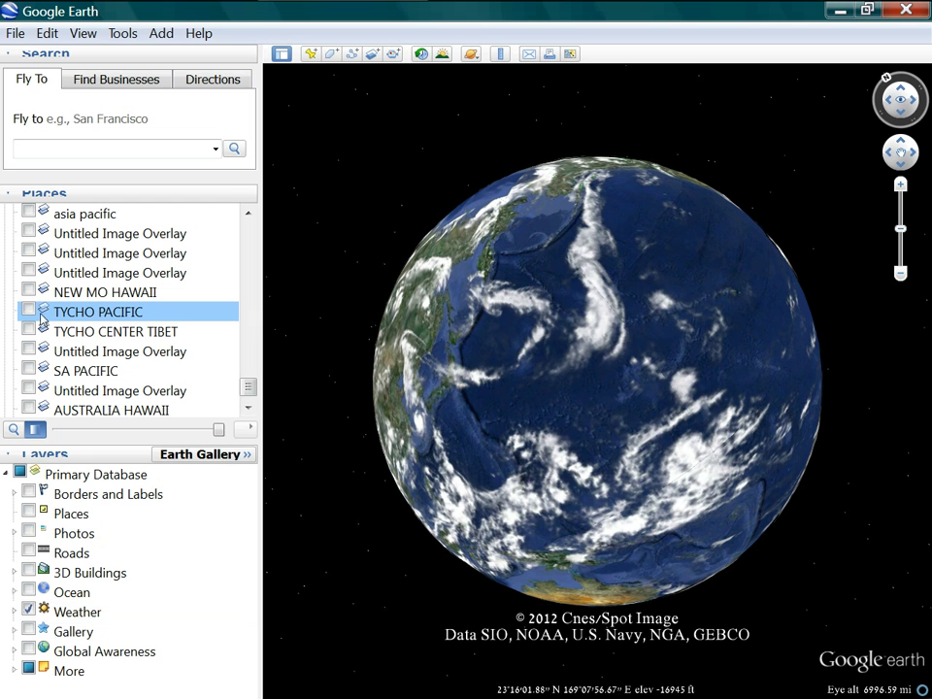
click(29, 310)
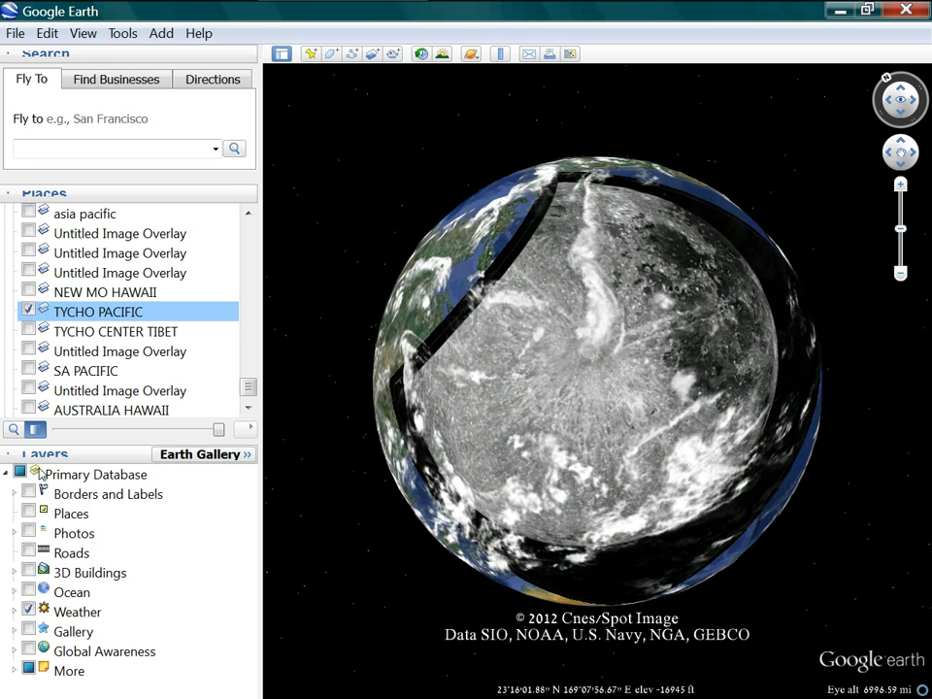
click(29, 609)
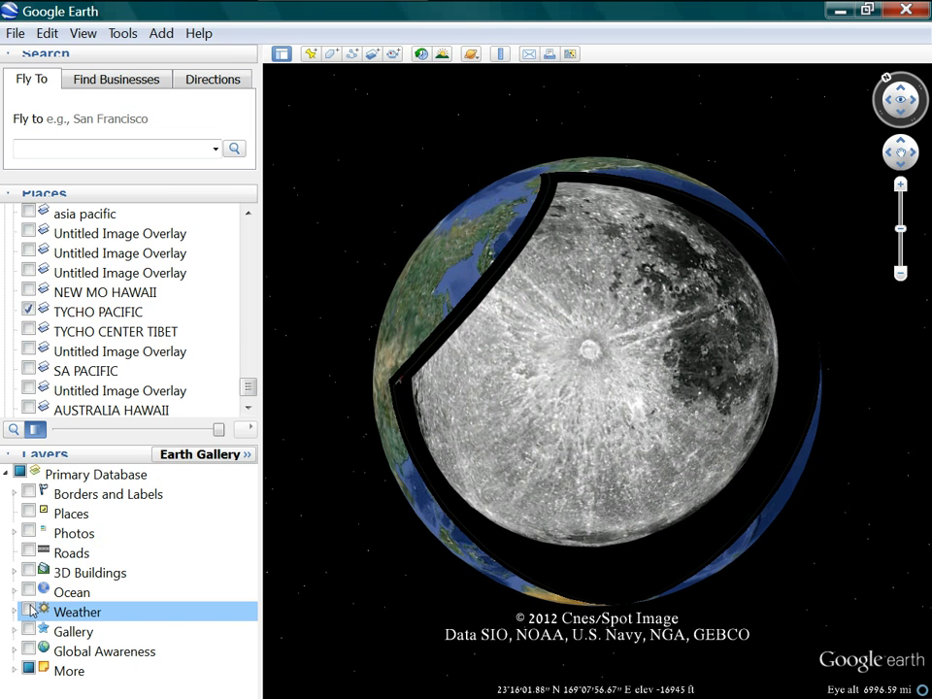
Step: Display the NEW MO HAWAII overlay together with TYCHO PACIFIC and show its dark central basin in close-up
click(29, 291)
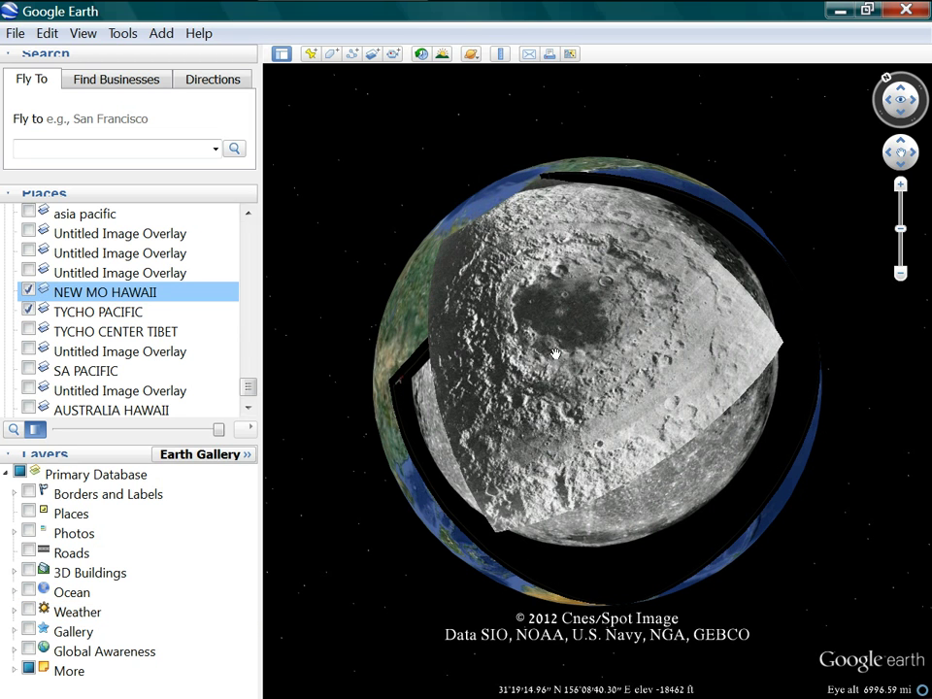
drag(734, 315, 723, 404)
drag(455, 428, 465, 296)
drag(704, 364, 728, 411)
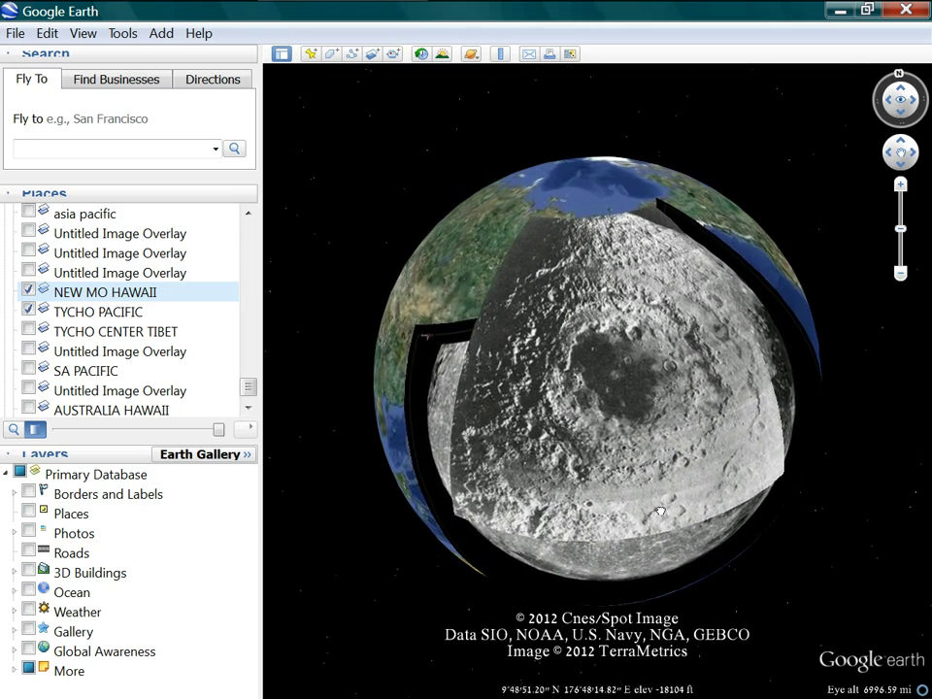
scroll(656, 497, up, 2)
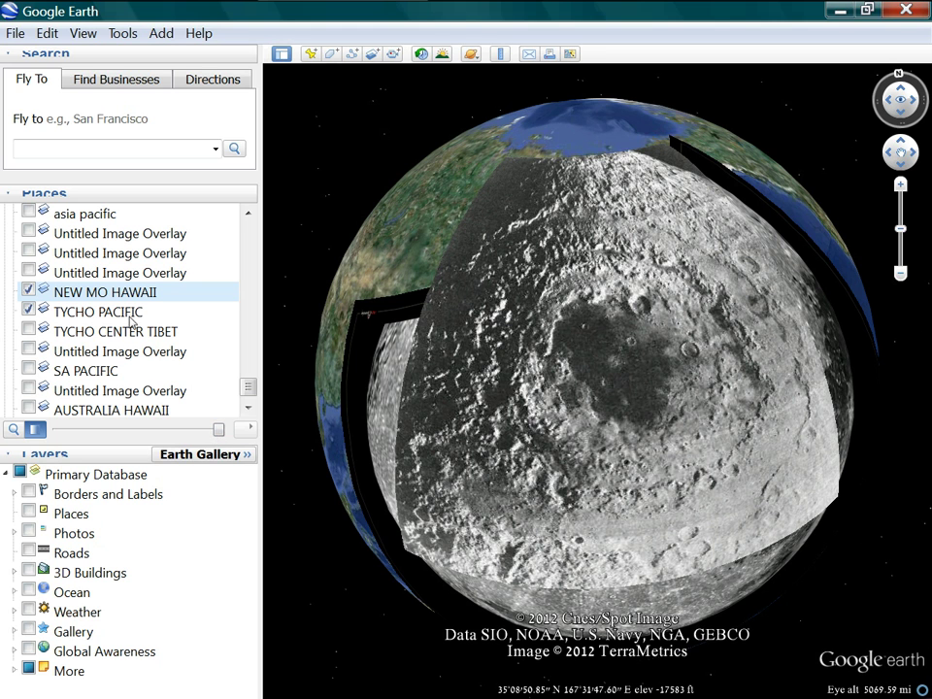
mouse_move(219, 431)
mouse_down()
mouse_move(27, 400)
mouse_move(98, 419)
mouse_move(219, 429)
mouse_up()
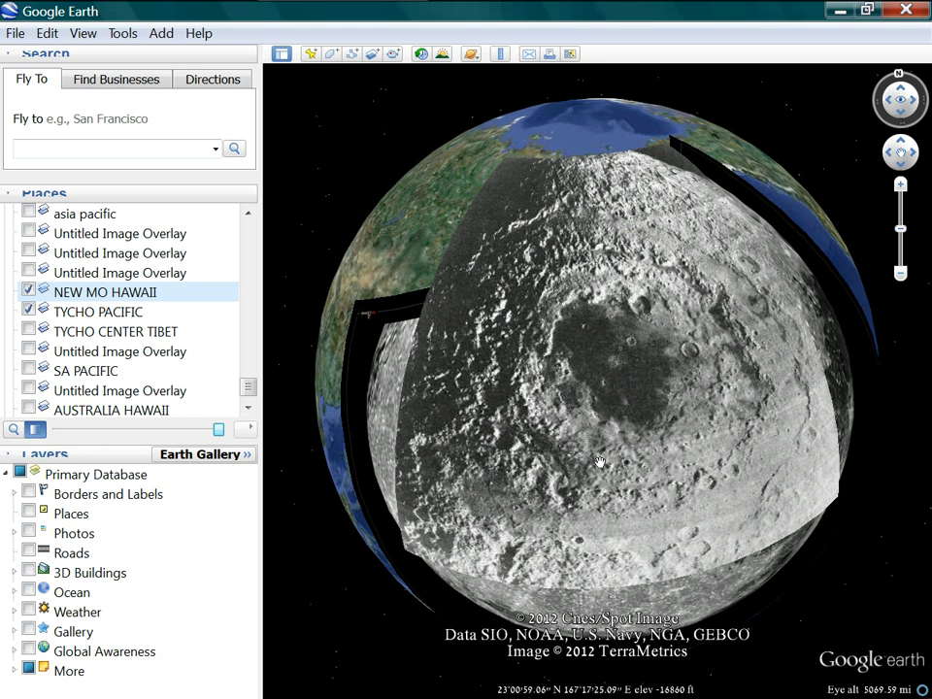
scroll(606, 436, up, 5)
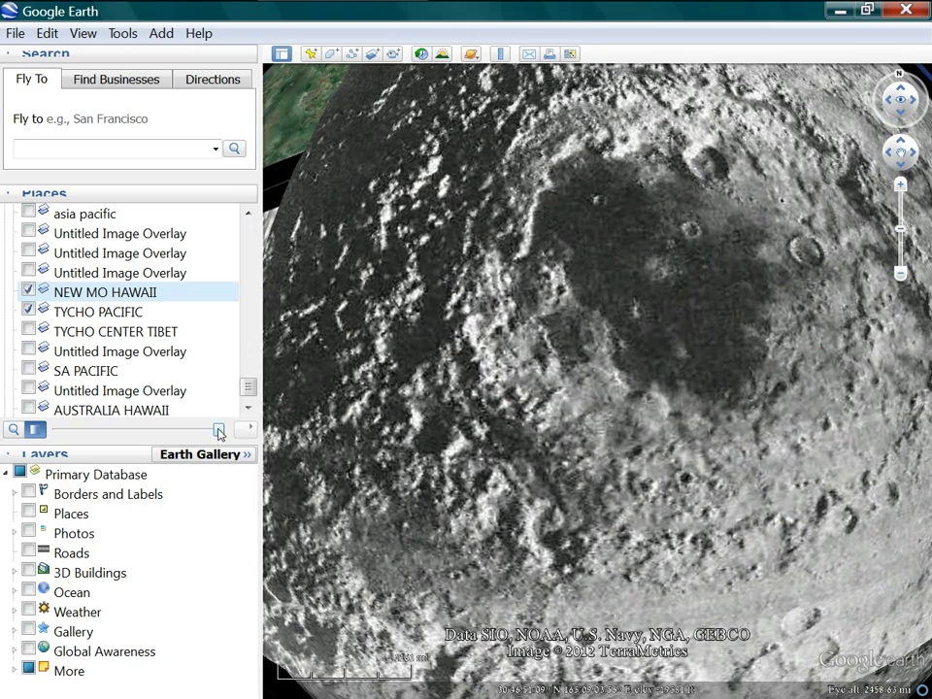
Step: Fade the NEW MO HAWAII overlay out to reveal TYCHO PACIFIC beneath it, and view the whole globe
drag(219, 434, 16, 378)
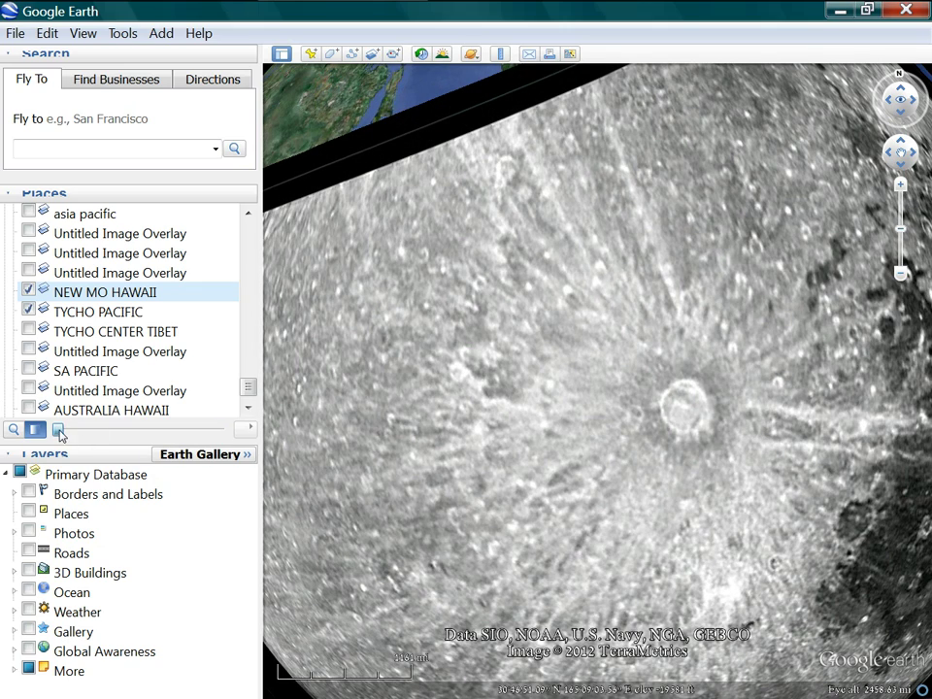
drag(59, 434, 125, 449)
scroll(521, 374, down, 3)
drag(125, 436, 60, 448)
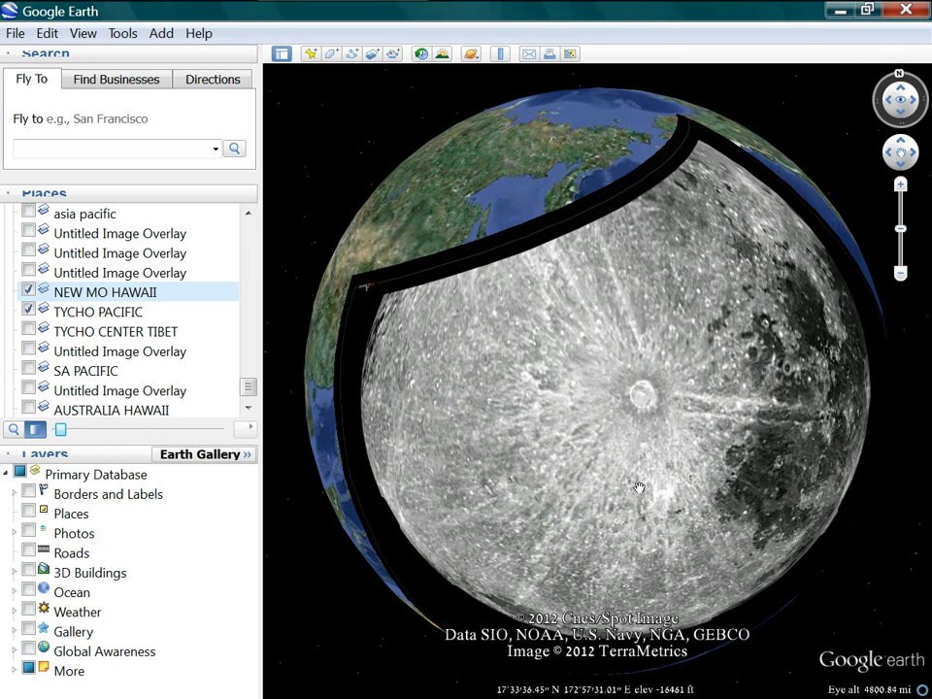
Step: Bring the NEW MO HAWAII overlay back to full opacity, and fade it to roughly half over TYCHO PACIFIC
drag(65, 436, 301, 496)
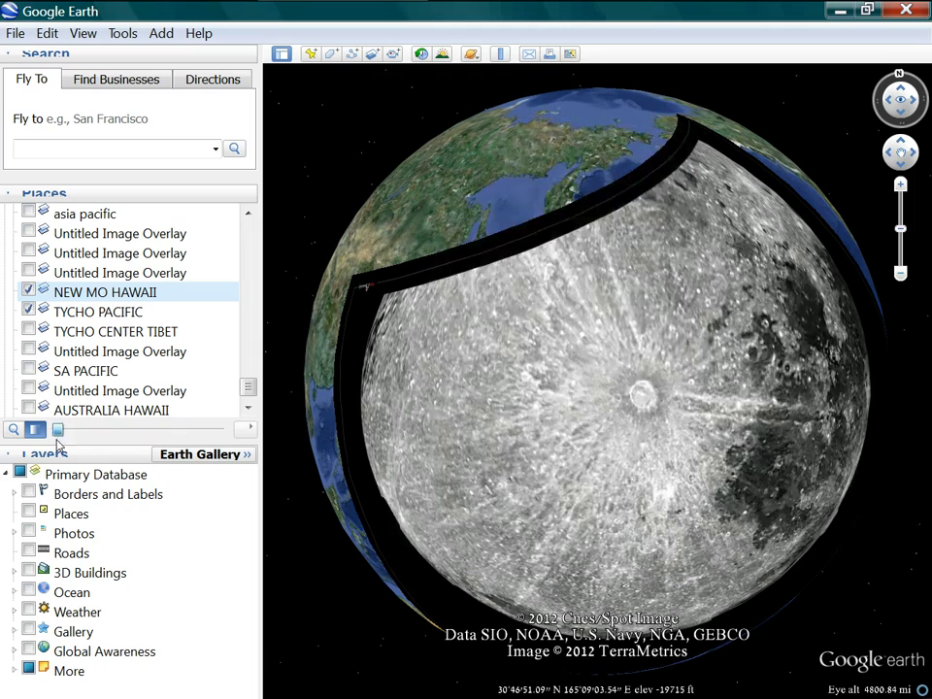
drag(109, 459, 282, 485)
scroll(594, 417, up, 3)
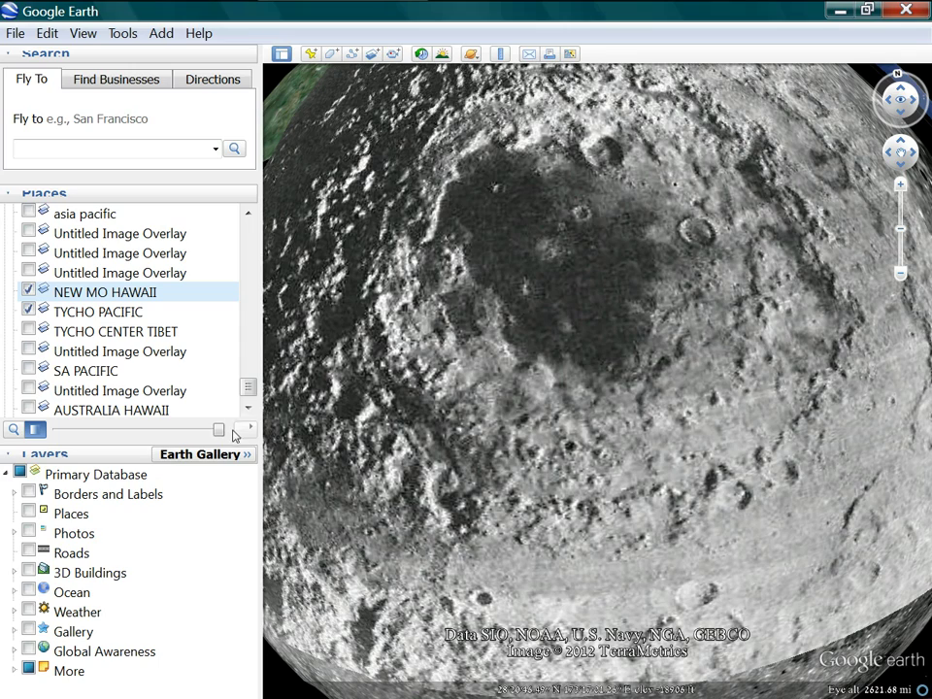
drag(220, 436, 426, 415)
scroll(426, 416, down, 3)
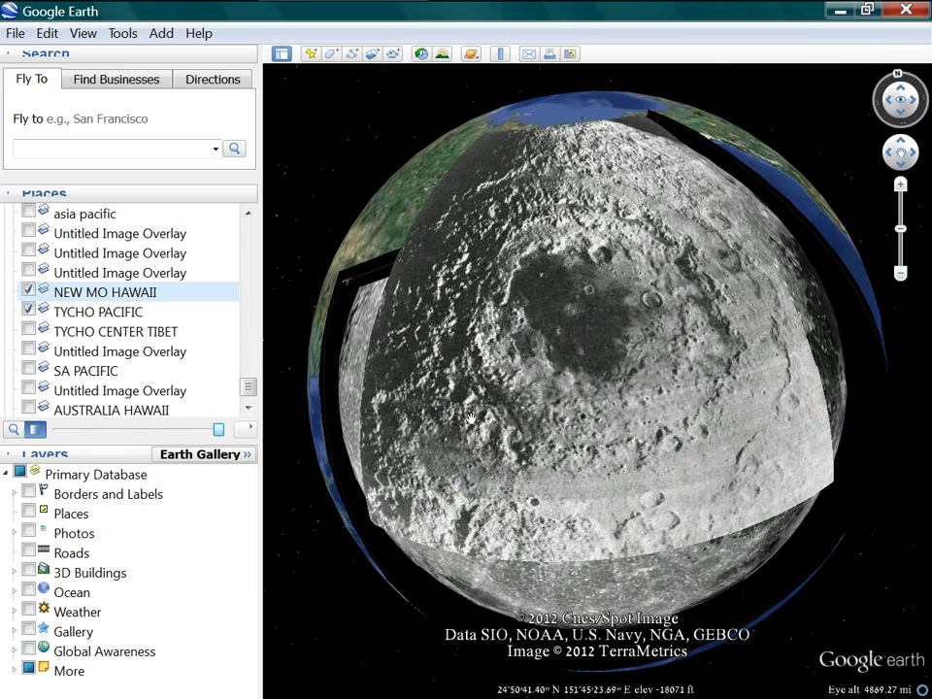
drag(220, 434, 122, 429)
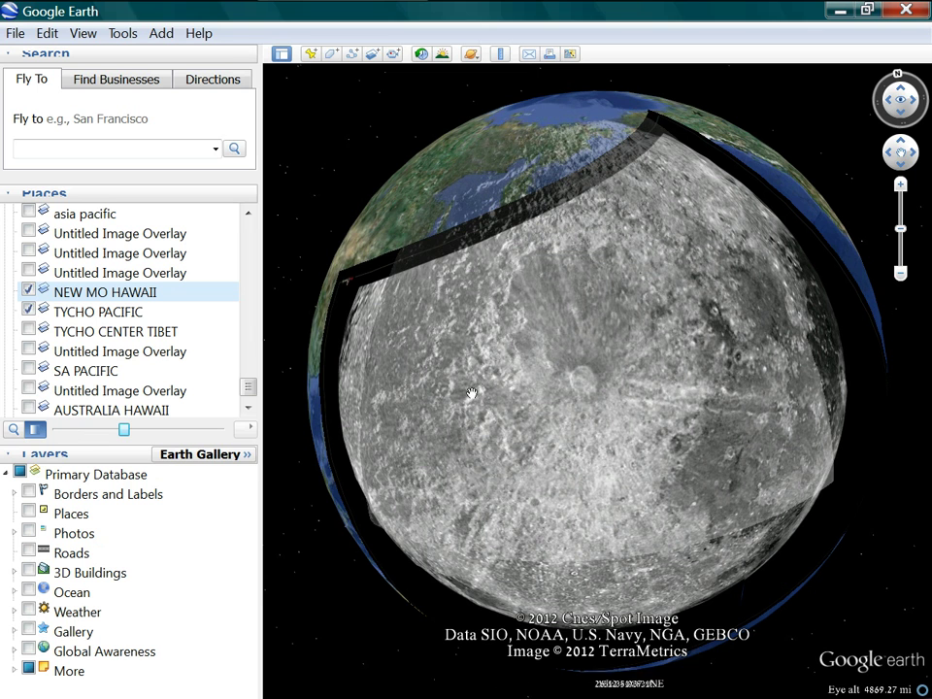
Step: Hide the TYCHO PACIFIC overlay and restore NEW MO HAWAII to full opacity
click(28, 311)
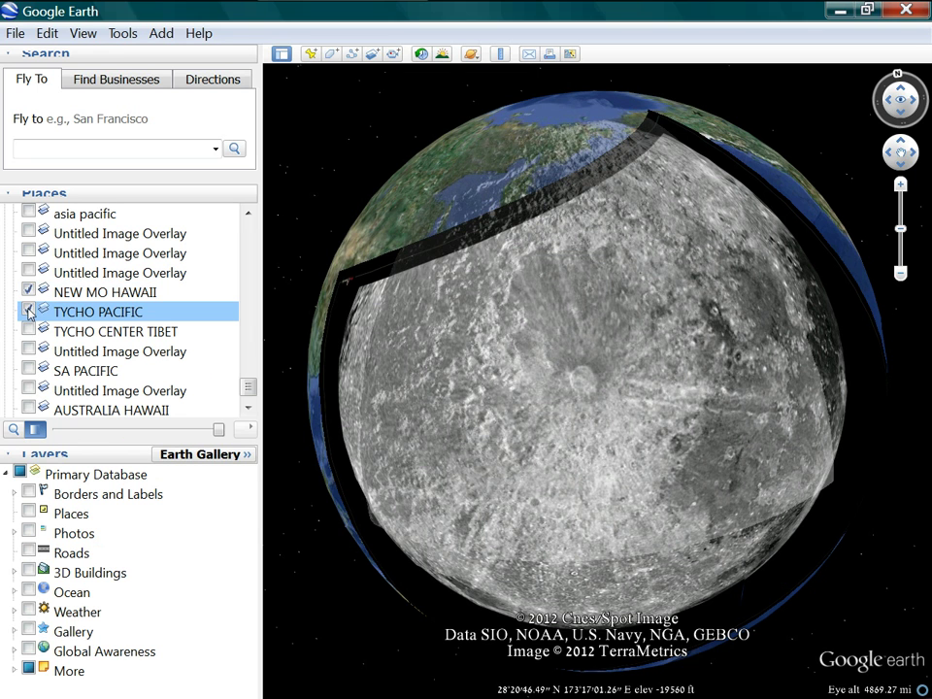
click(70, 294)
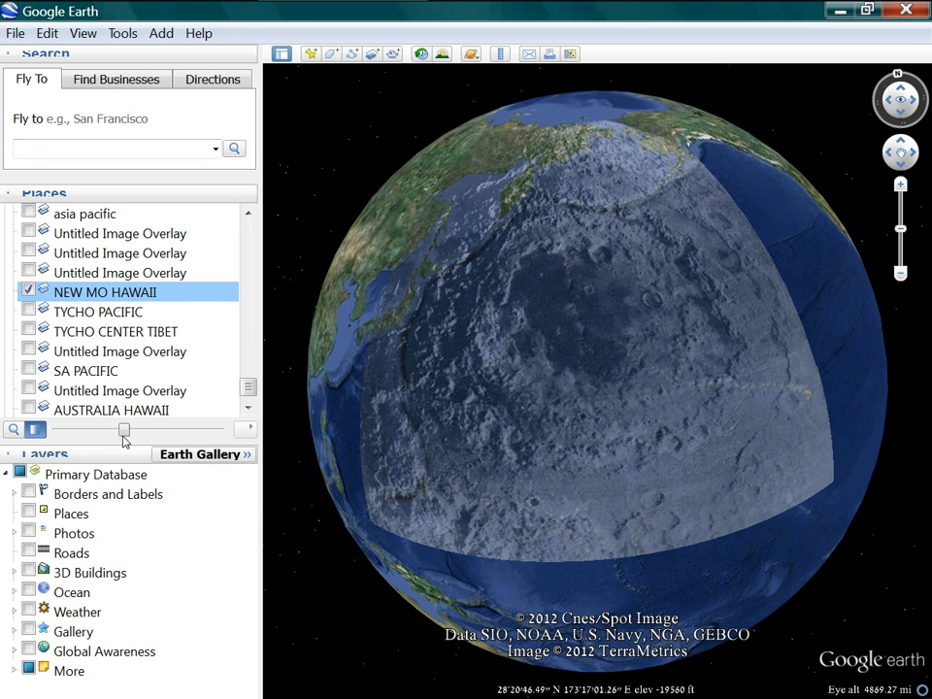
drag(123, 430, 218, 430)
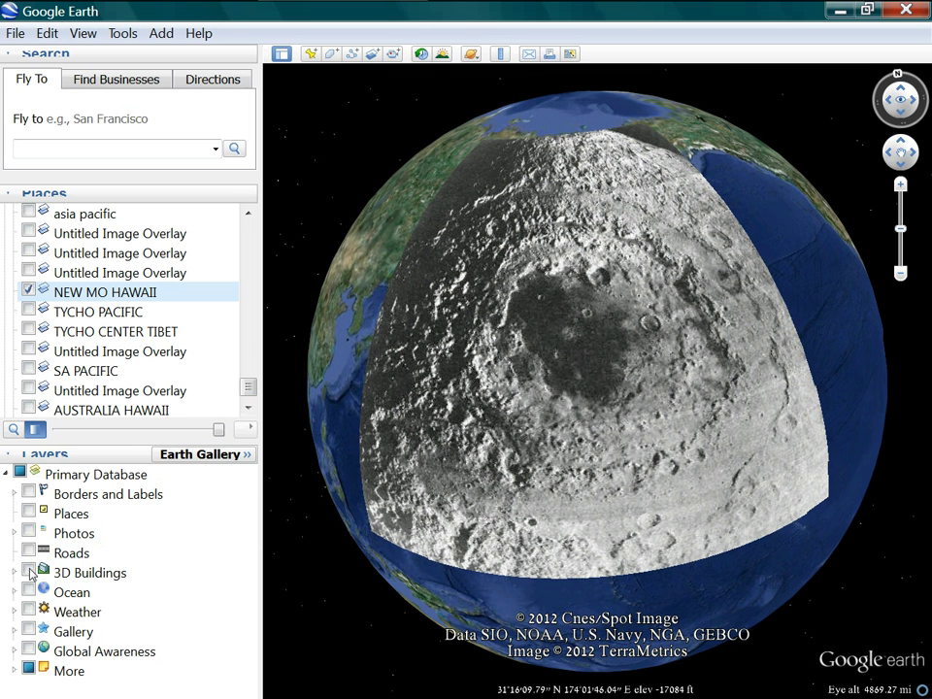
Step: Turn on the Weather layer over NEW MO HAWAII and add the TYCHO PACIFIC overlay at full opacity
click(29, 611)
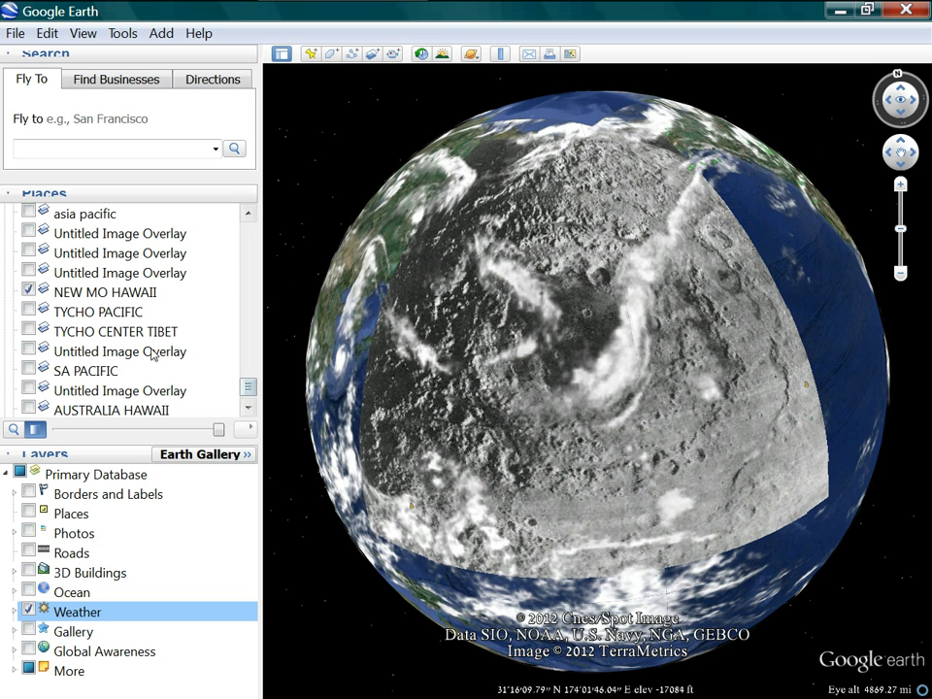
click(29, 309)
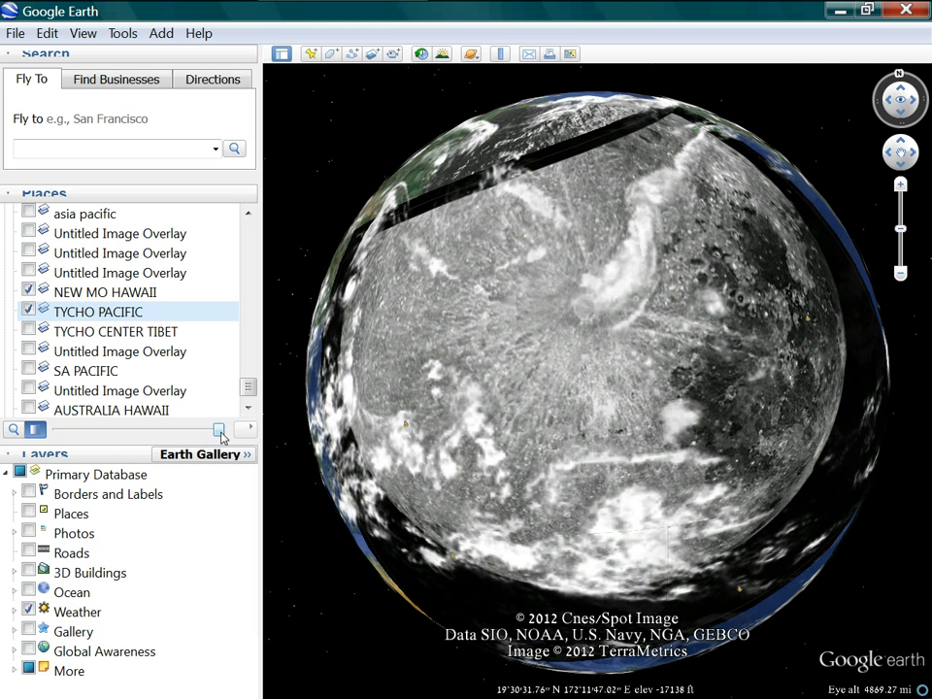
drag(208, 437, 243, 419)
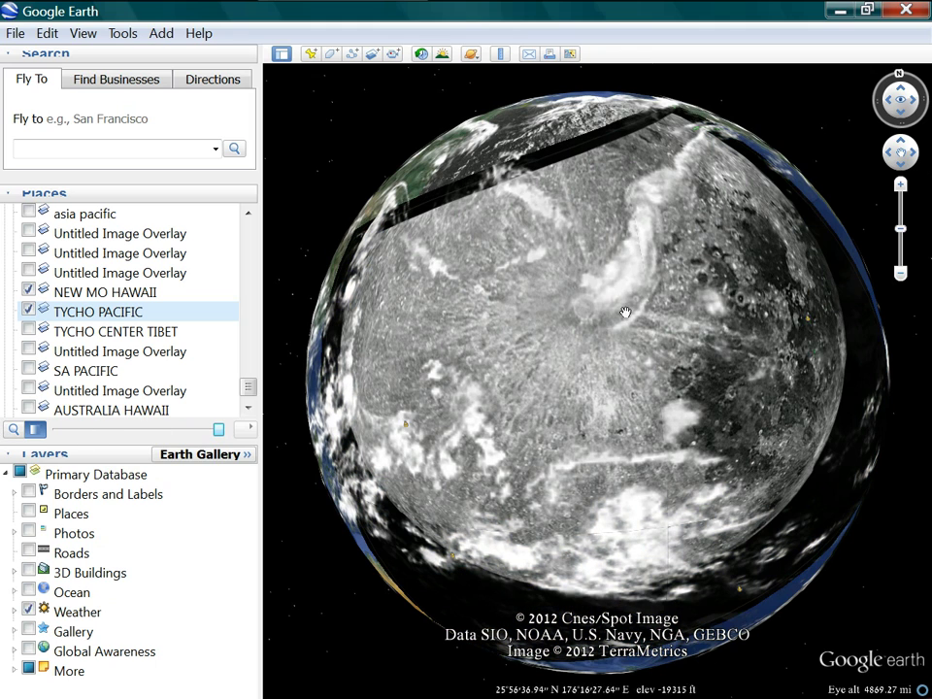
drag(549, 307, 540, 330)
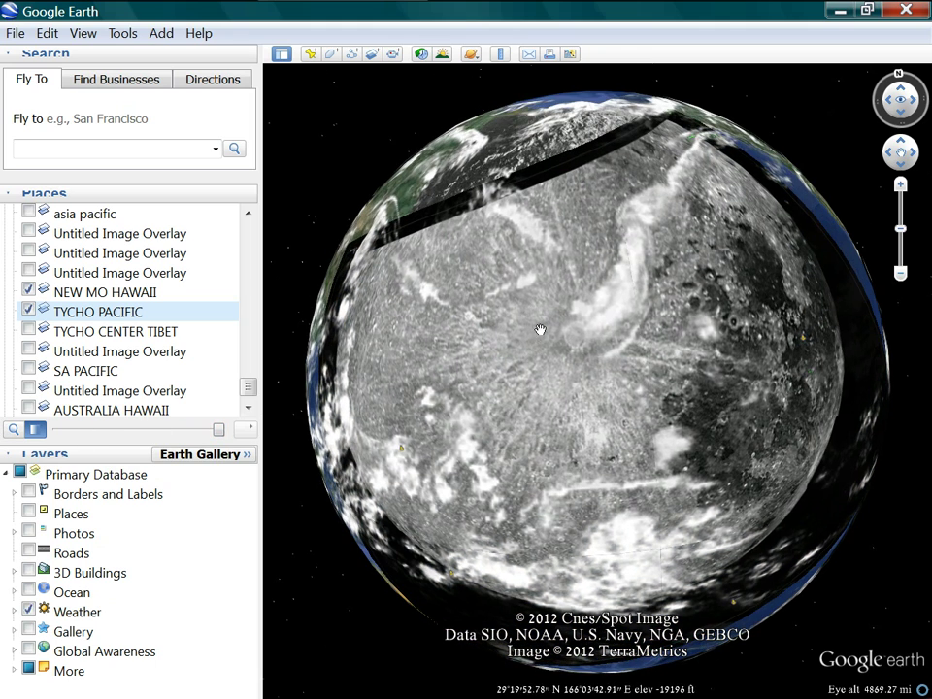
Step: Hide both the TYCHO PACIFIC and NEW MO HAWAII overlays while keeping the Weather layer displayed
click(28, 312)
click(28, 291)
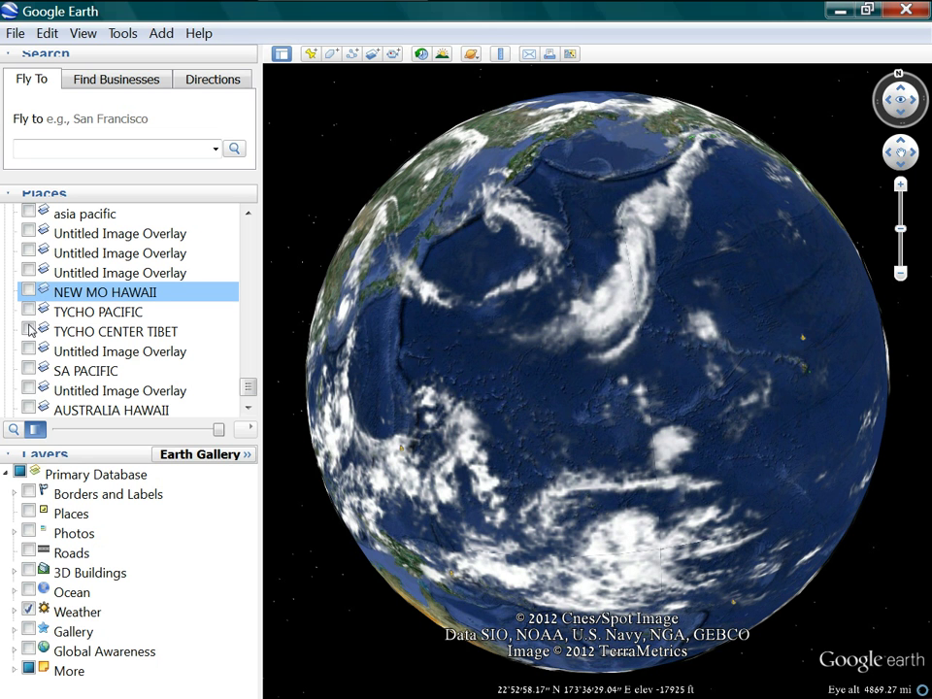
scroll(30, 330, up, 10)
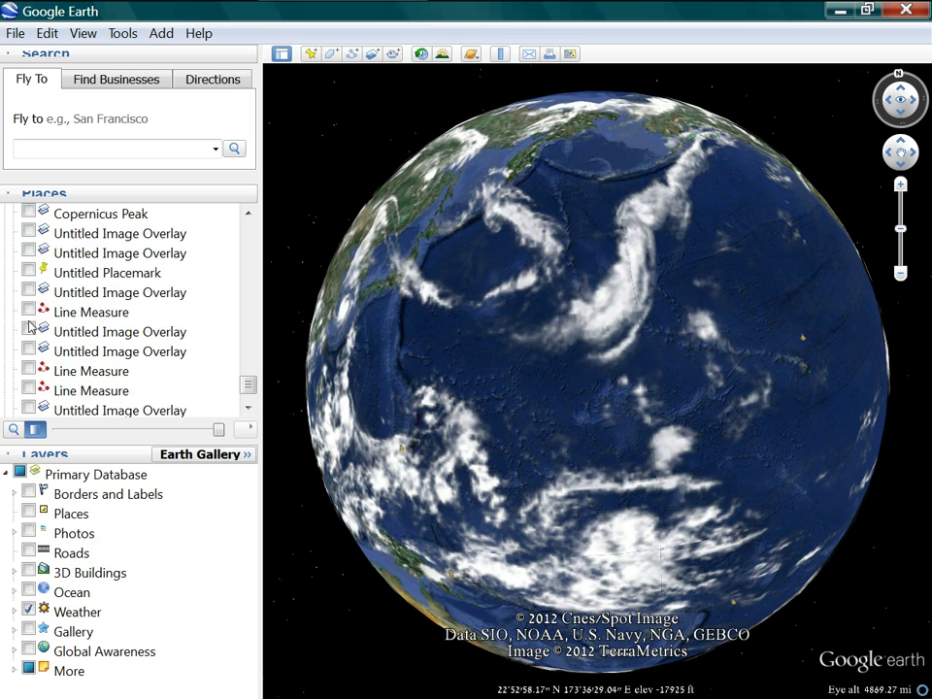
Step: Display the HAWAIIAN ISLANDS overlay over the North Pacific beneath the Weather layer
scroll(29, 330, up, 8)
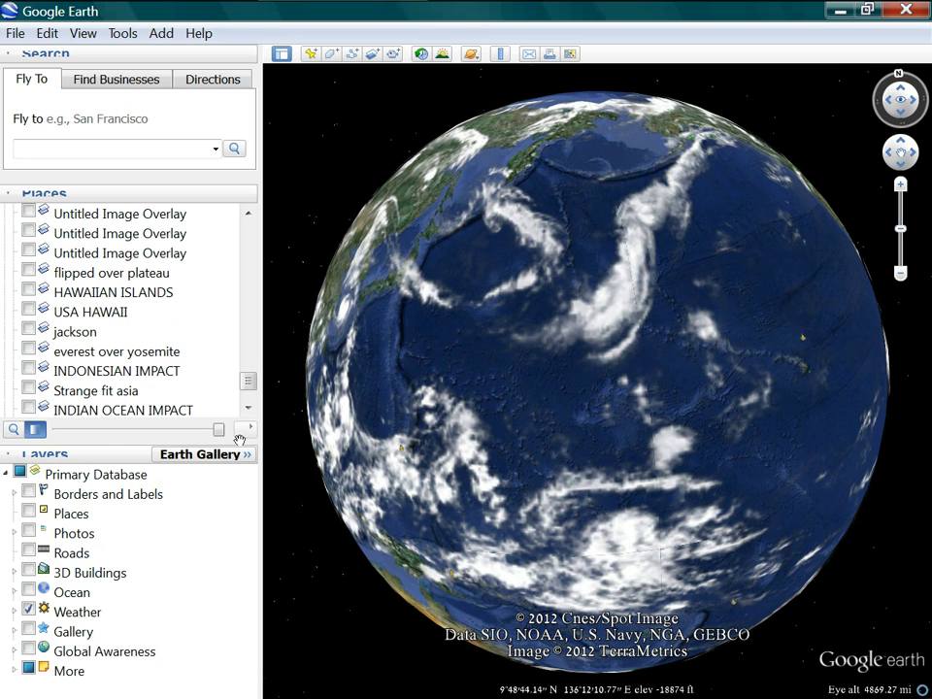
scroll(181, 376, up, 1)
scroll(181, 375, up, 2)
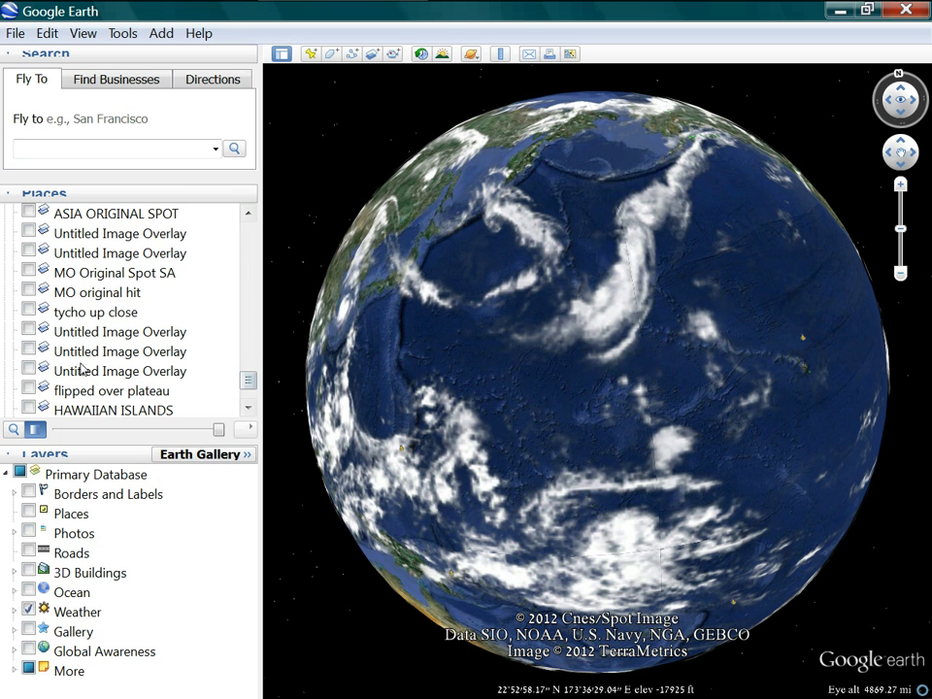
scroll(84, 367, up, 2)
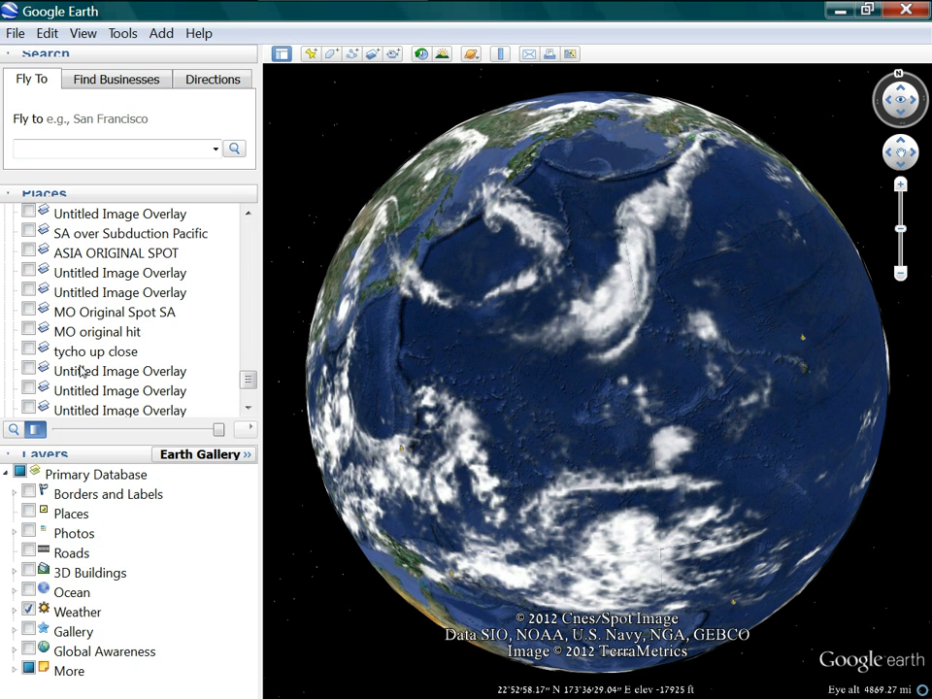
scroll(82, 375, down, 4)
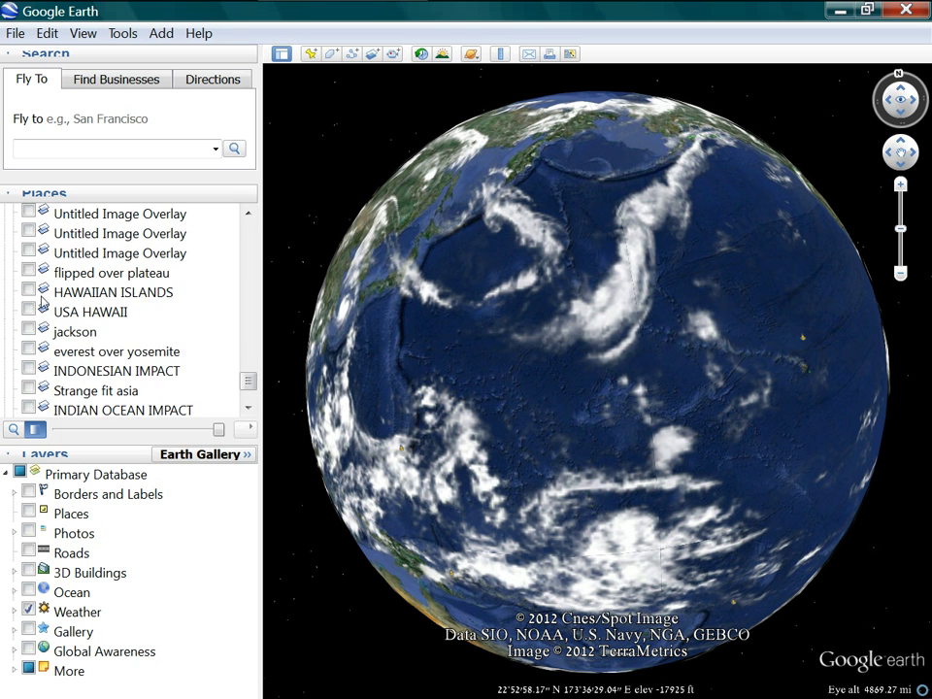
click(28, 289)
drag(509, 370, 445, 493)
Step: Fade the Weather layer and restore full opacity to compare the northwest Pacific clouds with the HAWAIIAN ISLANDS overlay
click(82, 617)
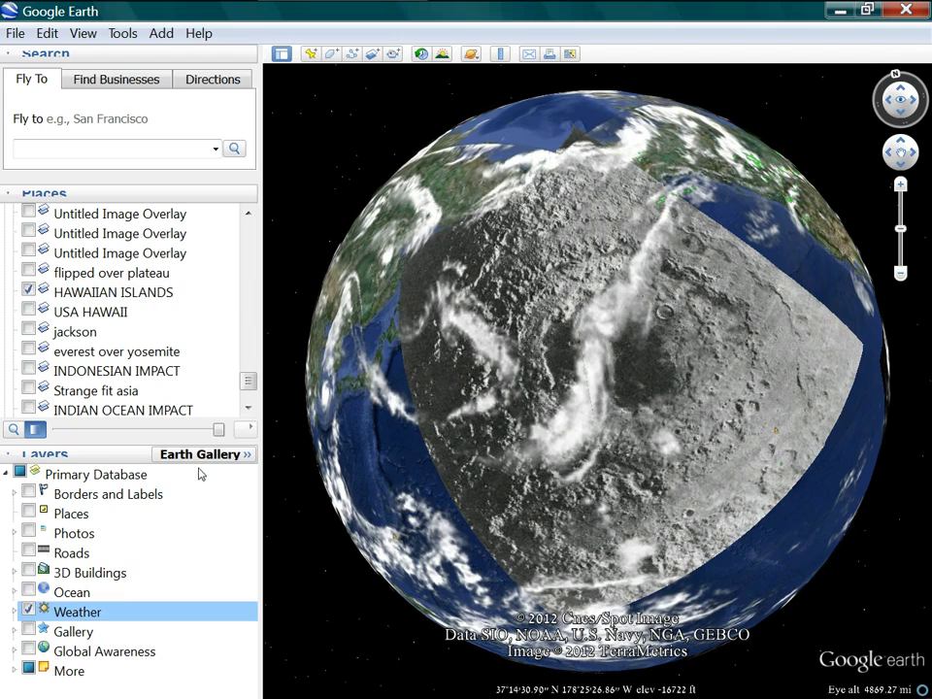
mouse_move(218, 429)
mouse_down()
mouse_move(98, 431)
mouse_move(59, 425)
mouse_move(161, 426)
mouse_move(4, 412)
mouse_move(224, 427)
mouse_up()
drag(437, 488, 513, 488)
scroll(512, 487, up, 3)
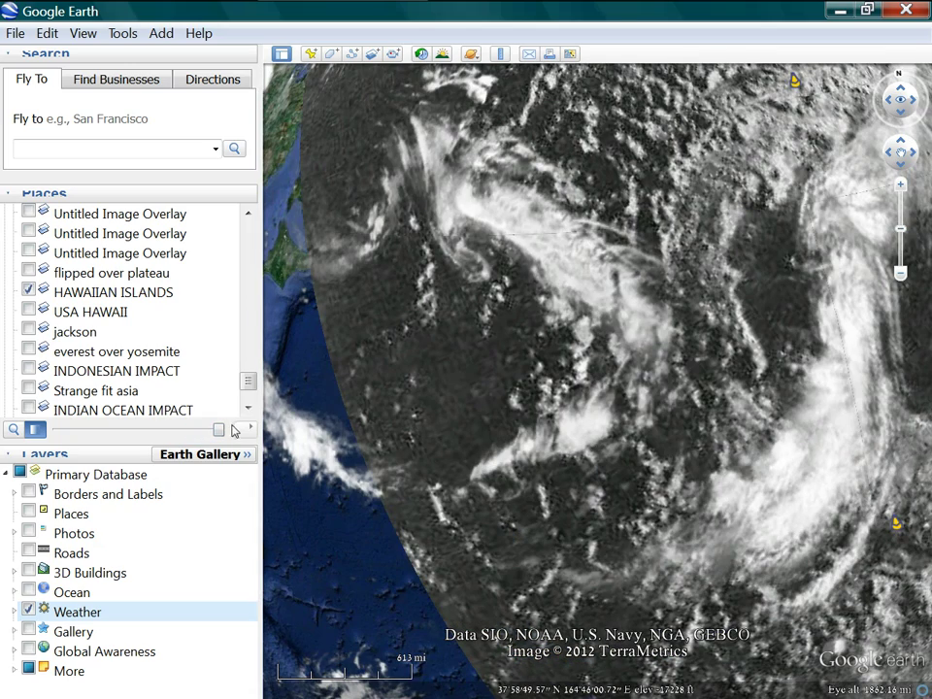
drag(218, 429, 243, 396)
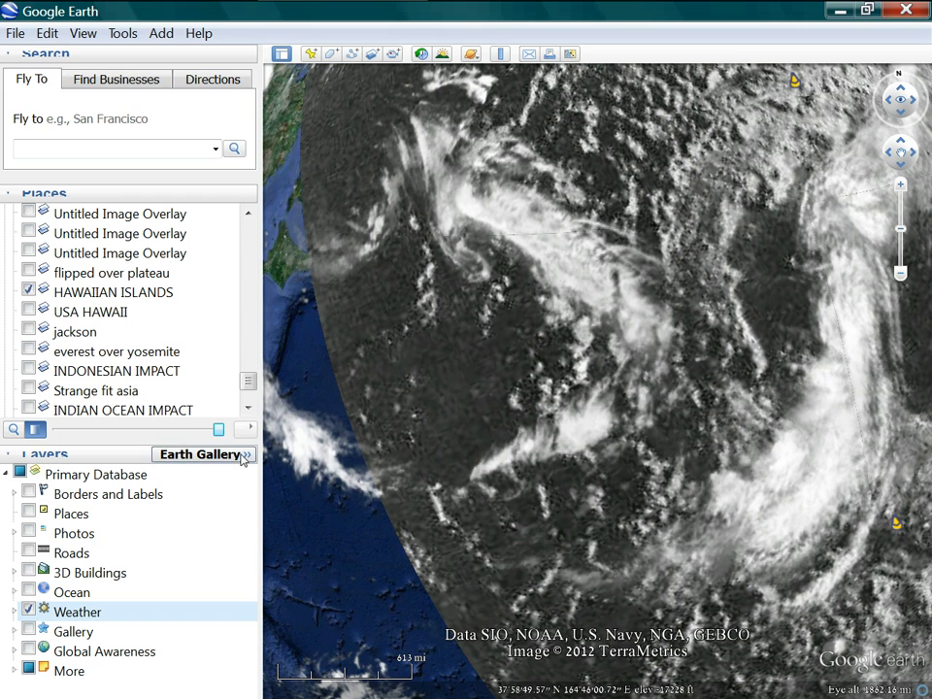
mouse_move(221, 432)
mouse_down()
mouse_move(43, 432)
mouse_move(219, 432)
mouse_up()
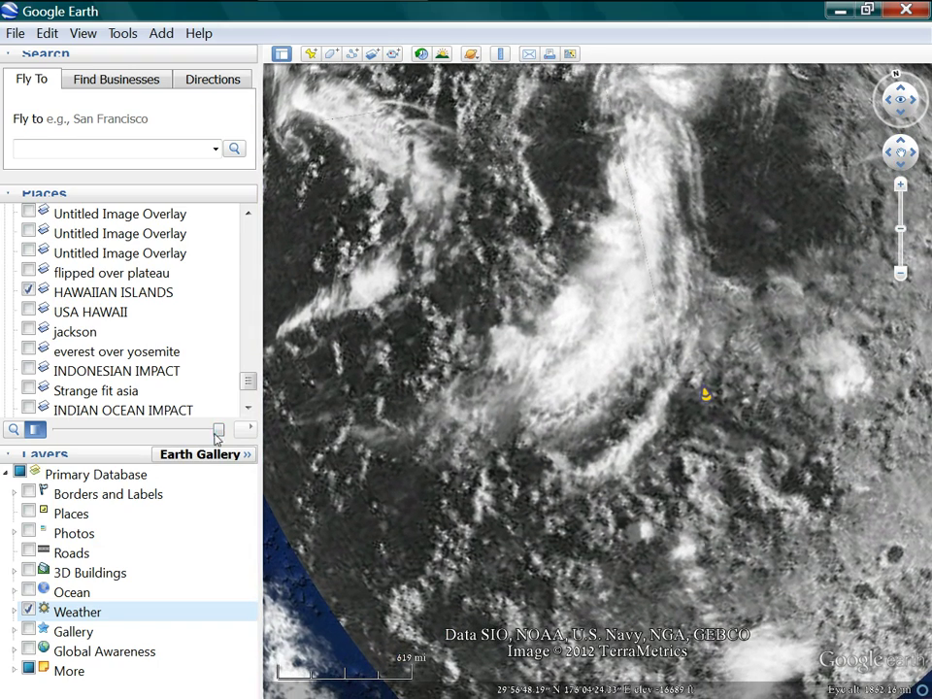
Step: Fade the Weather layer and restore it over the long cloud band running down from the Aleutians
mouse_move(221, 432)
mouse_down()
mouse_move(56, 433)
mouse_move(175, 450)
mouse_move(61, 436)
mouse_move(132, 434)
mouse_move(181, 452)
mouse_move(221, 441)
mouse_up()
drag(712, 396, 693, 566)
drag(678, 436, 616, 654)
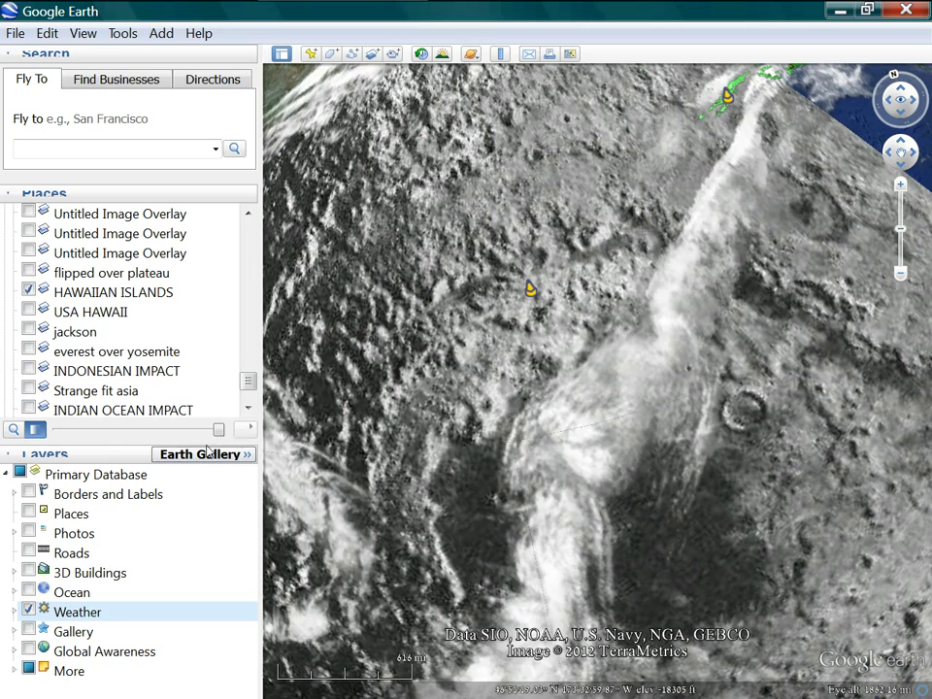
drag(221, 436, 196, 442)
drag(259, 473, 223, 446)
Step: Examine both North Pacific cloud bands close up and from afar, fading Weather against the terrain of the HAWAIIAN ISLANDS overlay
scroll(567, 463, down, 4)
scroll(566, 464, up, 5)
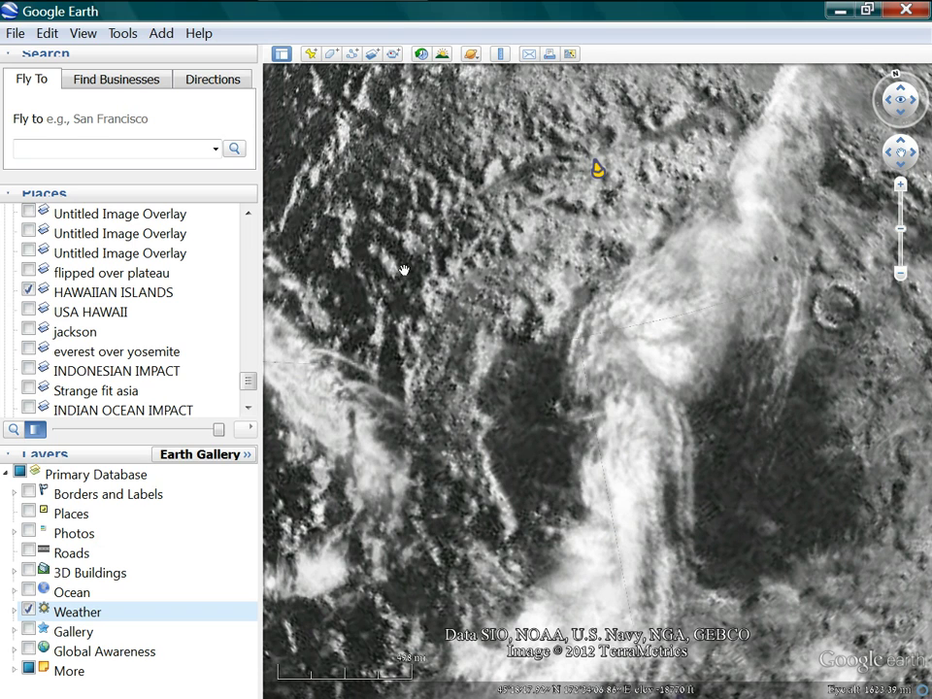
scroll(403, 267, down, 5)
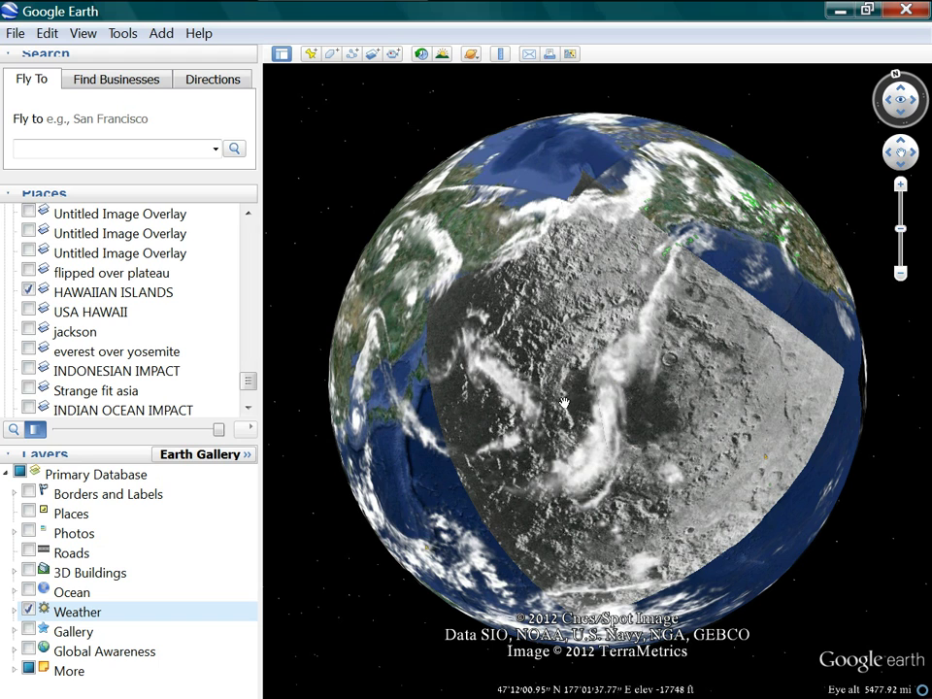
scroll(540, 412, up, 5)
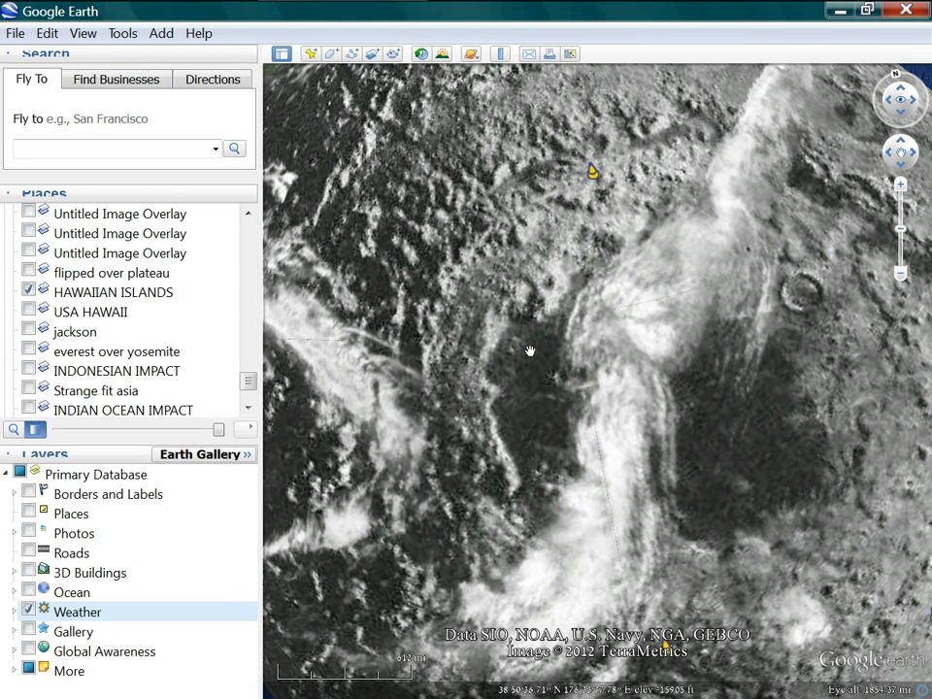
drag(476, 467, 546, 452)
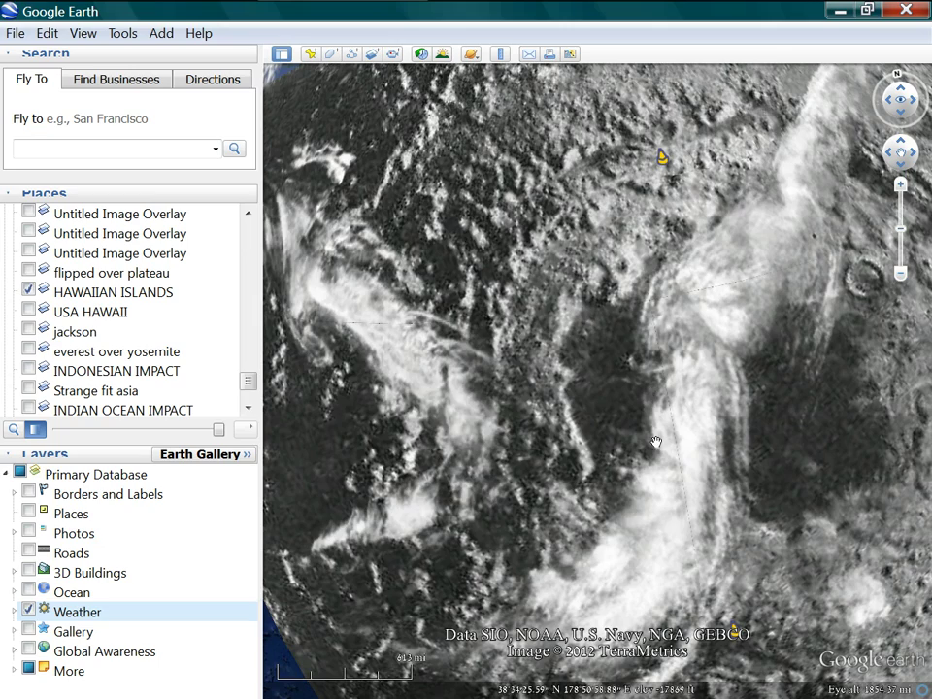
scroll(619, 426, down, 3)
scroll(594, 434, up, 3)
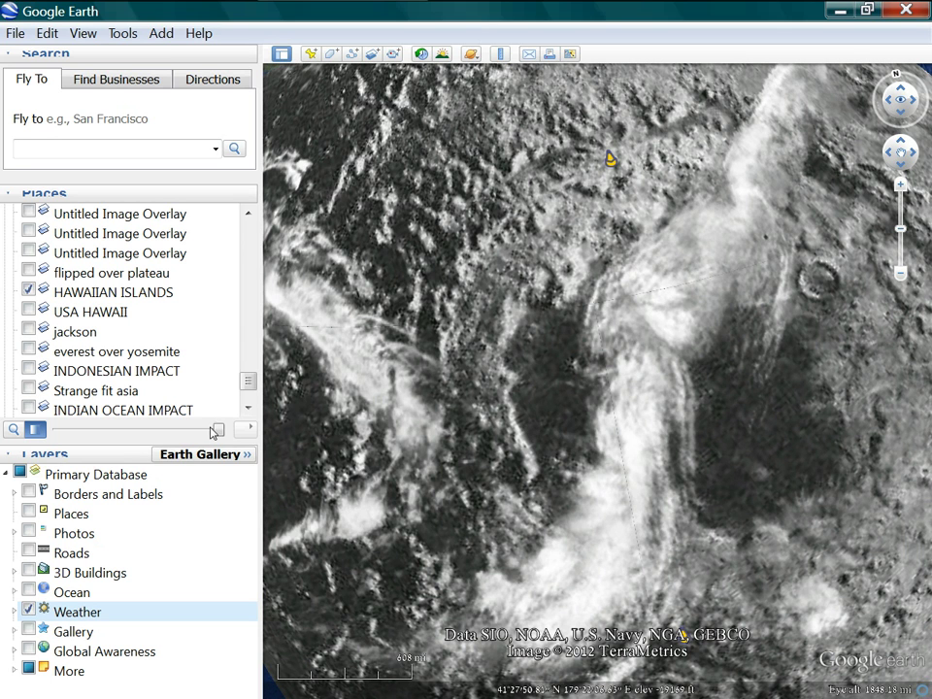
drag(219, 433, 268, 469)
Step: Compare the clouds with the whole HAWAIIAN ISLANDS overlay from a wider view, fading Weather and returning it to full opacity
scroll(356, 443, down, 2)
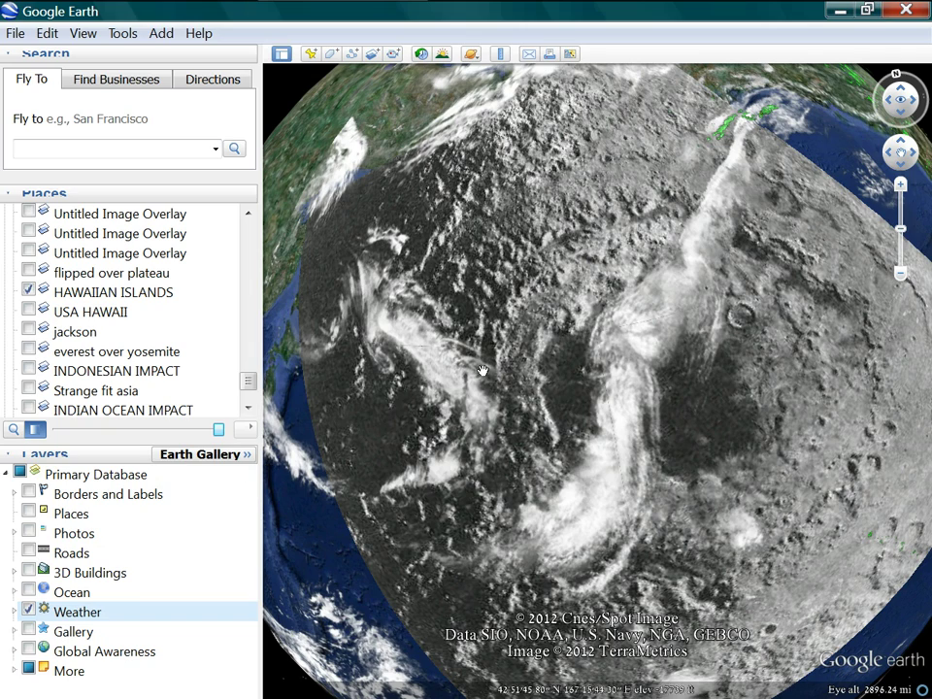
scroll(459, 440, down, 5)
drag(459, 440, 442, 380)
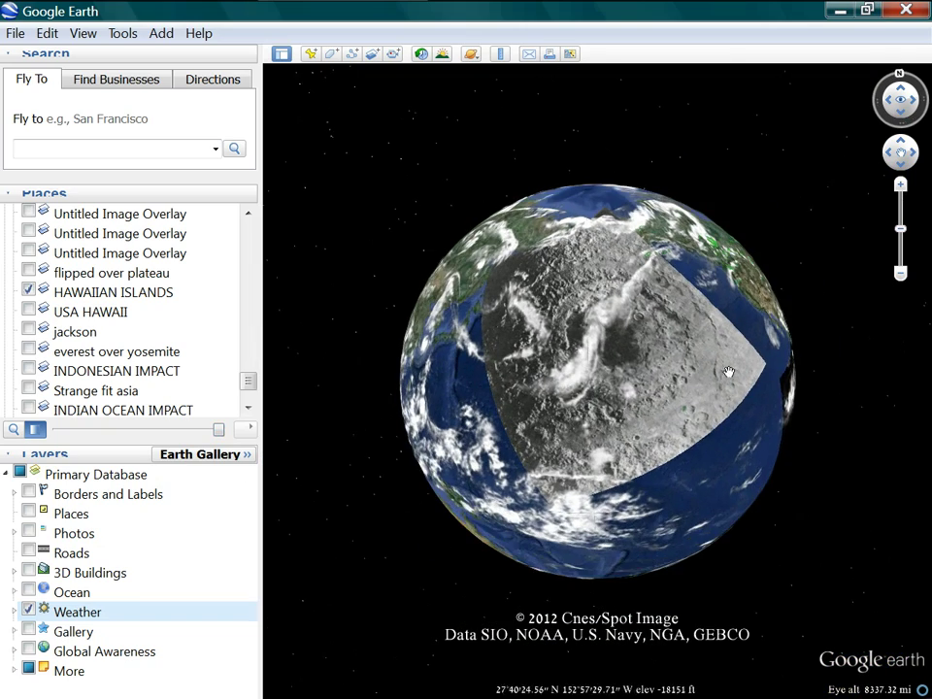
drag(732, 373, 730, 411)
scroll(498, 464, up, 3)
scroll(499, 464, up, 2)
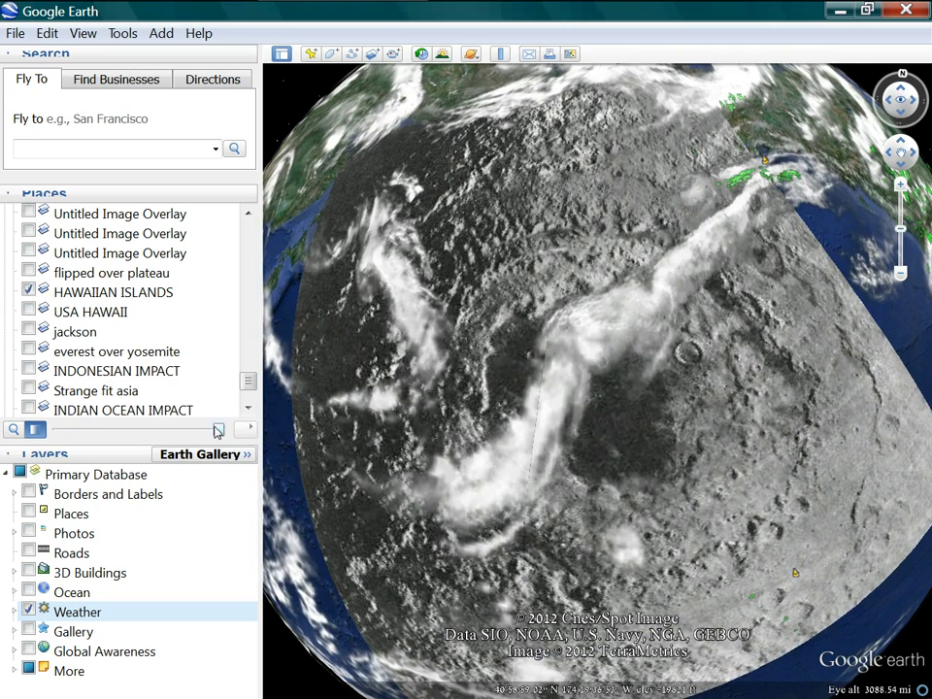
drag(220, 436, 337, 450)
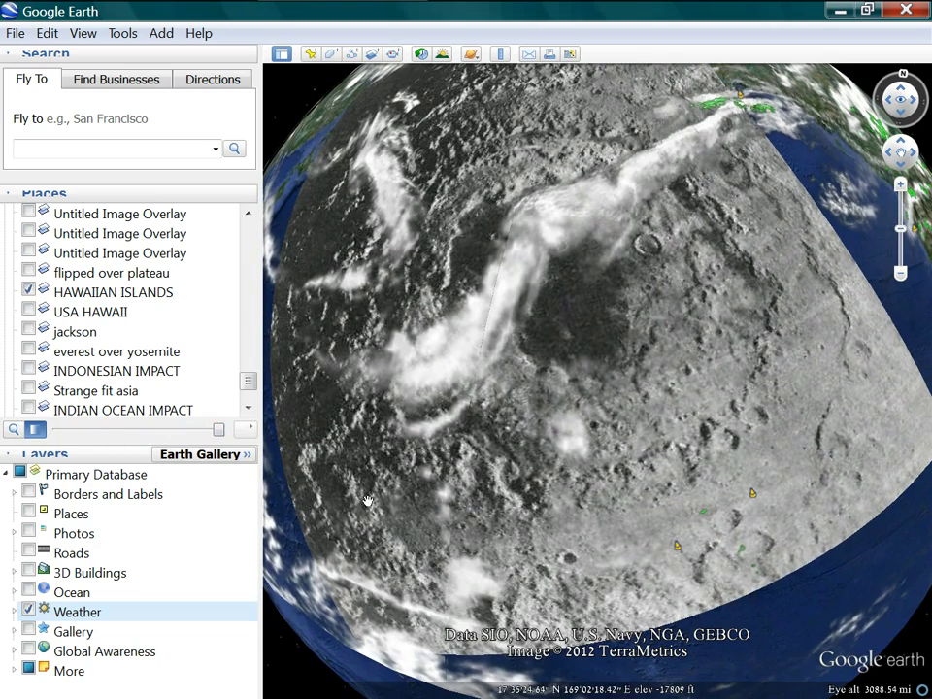
Step: Hide the HAWAIIAN ISLANDS overlay and briefly show the USA HAWAII overlay in its place under the clouds
scroll(826, 428, down, 3)
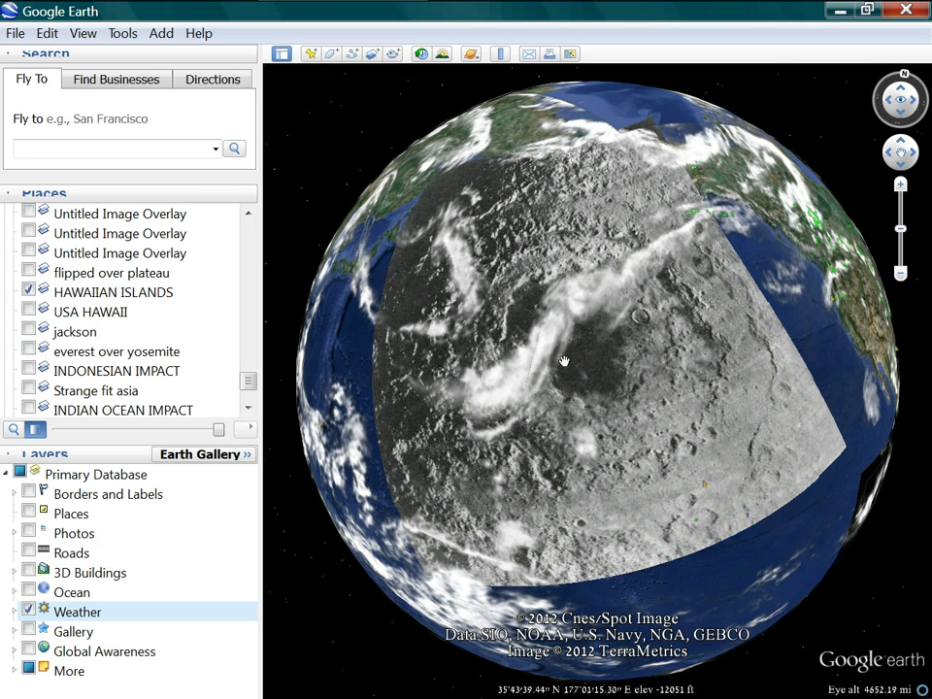
drag(866, 388, 866, 453)
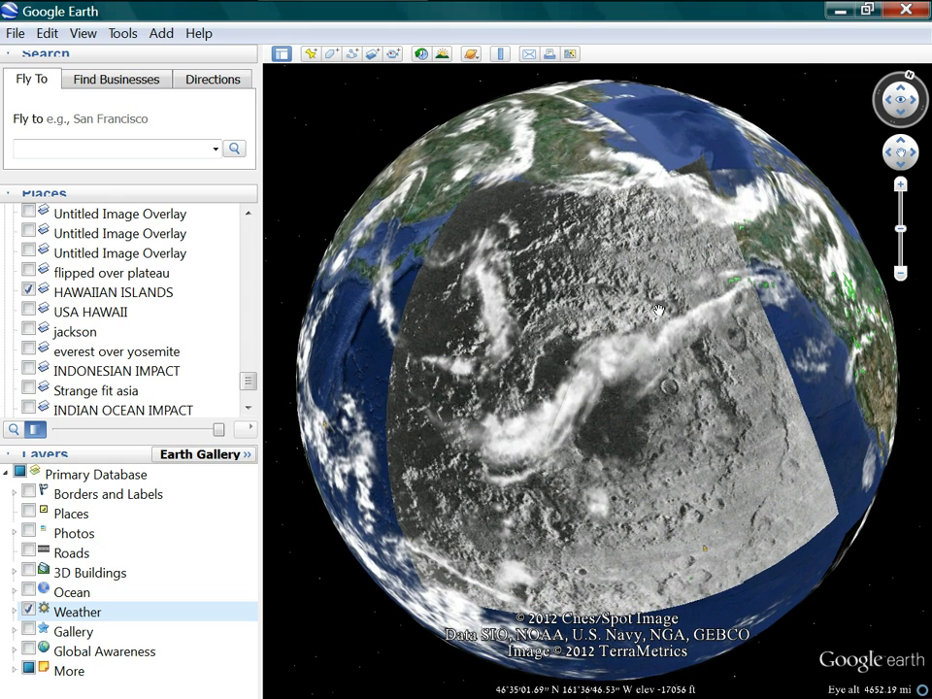
click(28, 291)
click(28, 312)
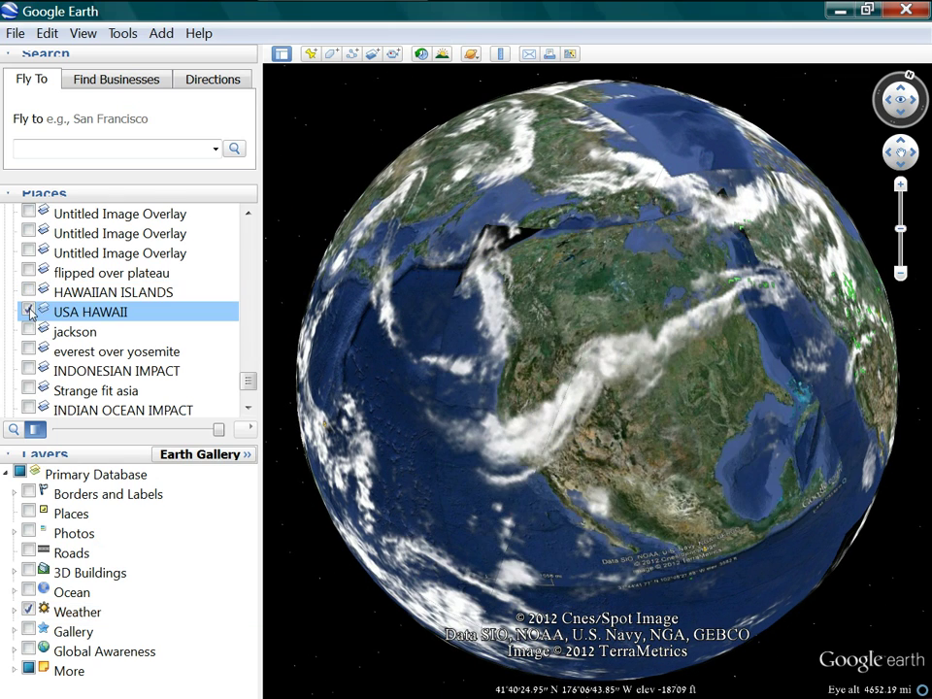
click(29, 312)
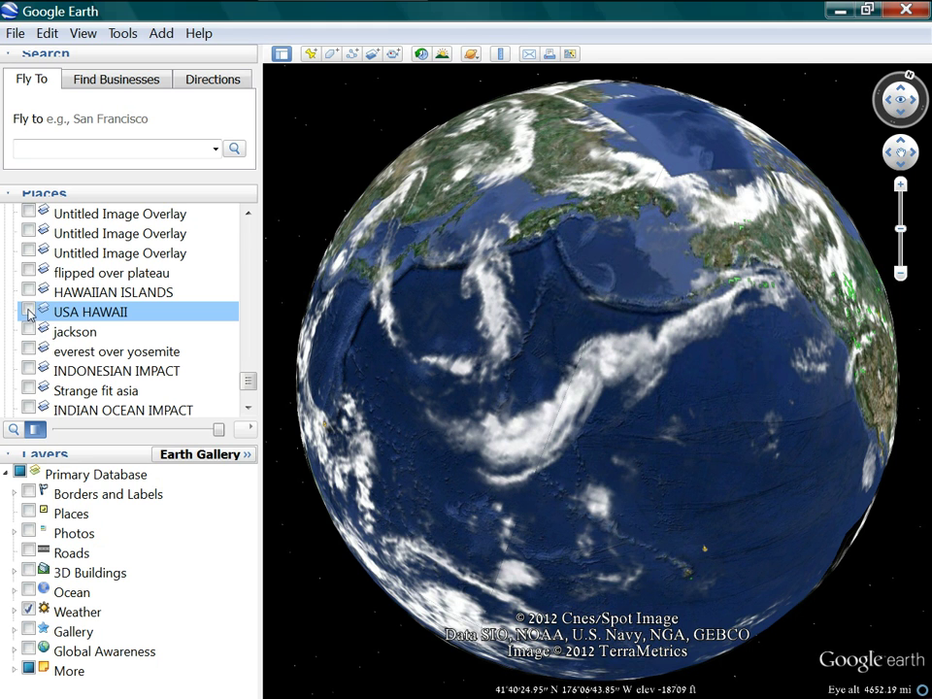
Step: Find the COPERNICUS FULL VIEW overlay in the saved places and display it over North America
click(29, 272)
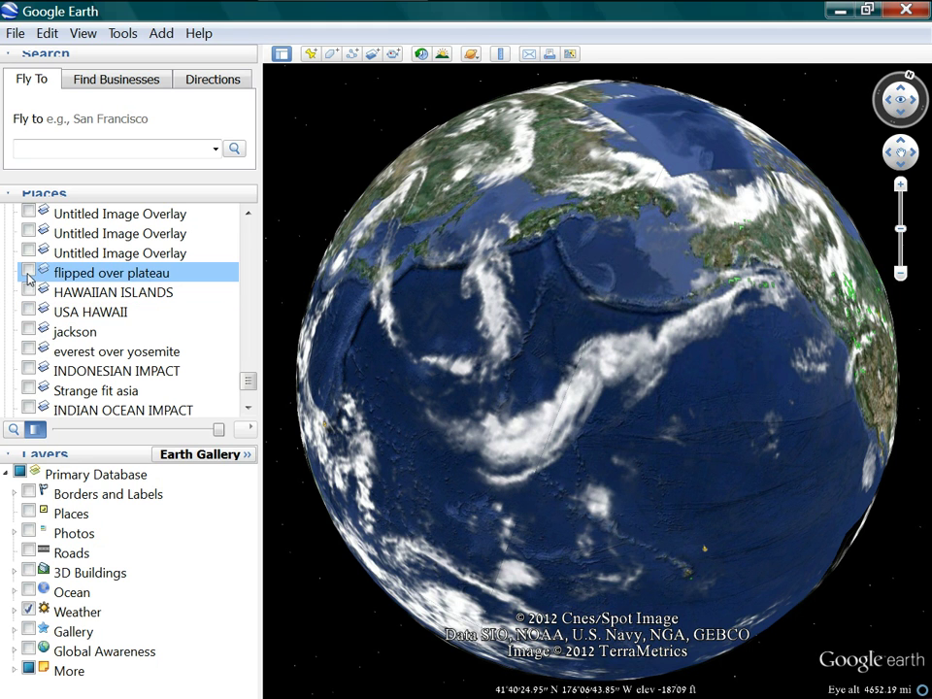
scroll(30, 291, down, 2)
scroll(37, 323, down, 10)
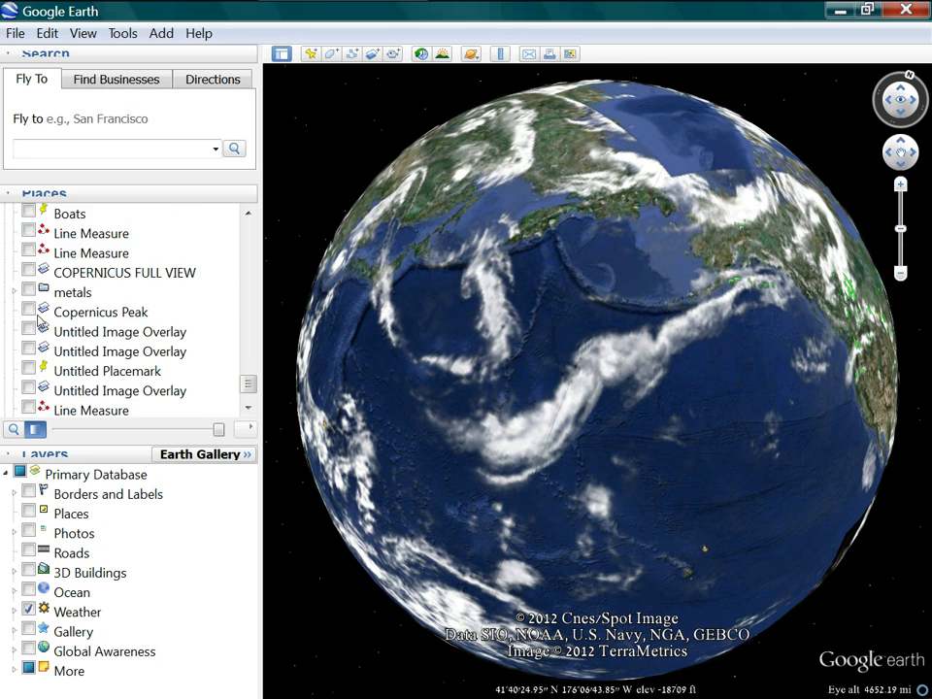
scroll(39, 316, up, 5)
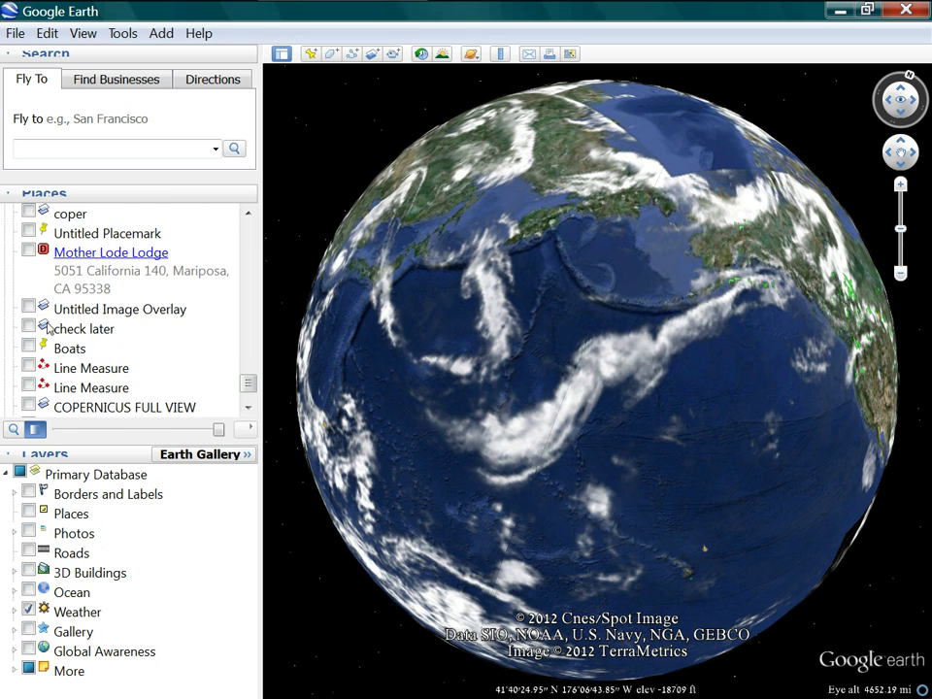
scroll(44, 308, down, 3)
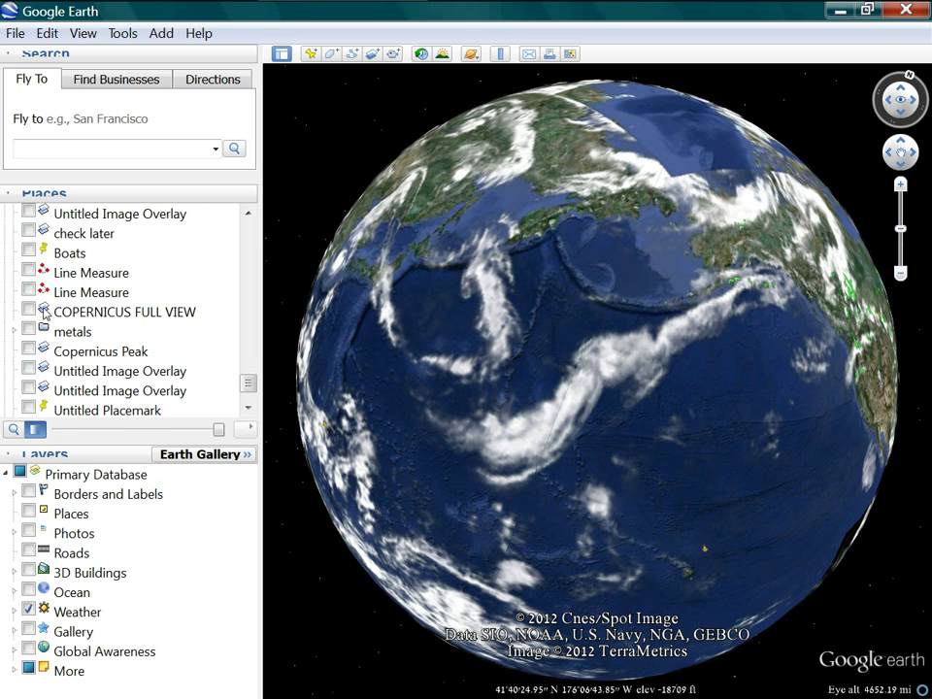
click(28, 311)
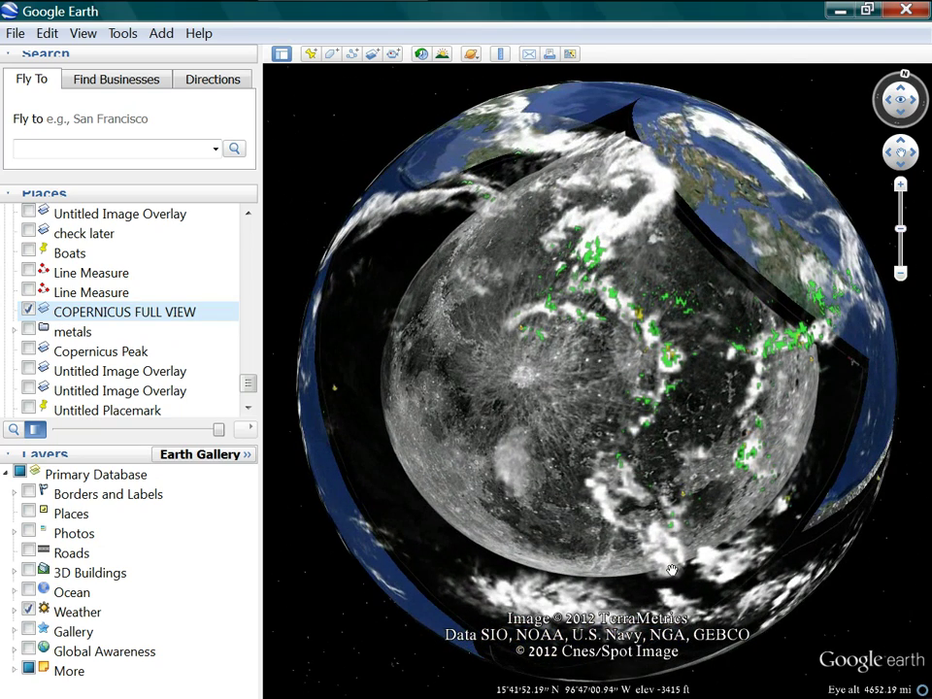
Step: Fade the Weather layer and restore full opacity to compare the clouds with the COPERNICUS FULL VIEW overlay
click(71, 613)
drag(218, 429, 260, 455)
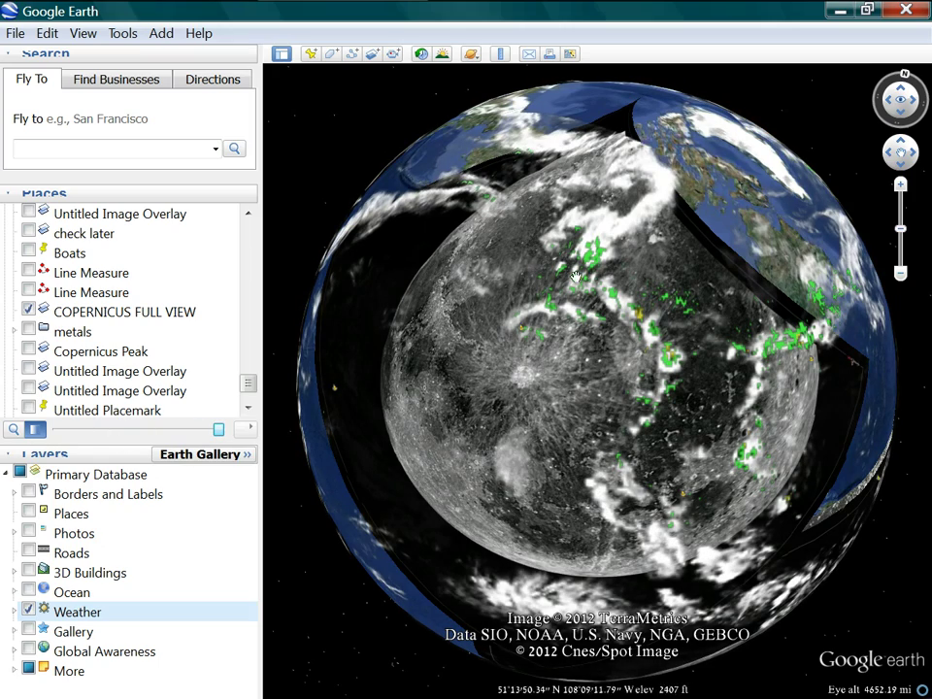
scroll(620, 456, up, 3)
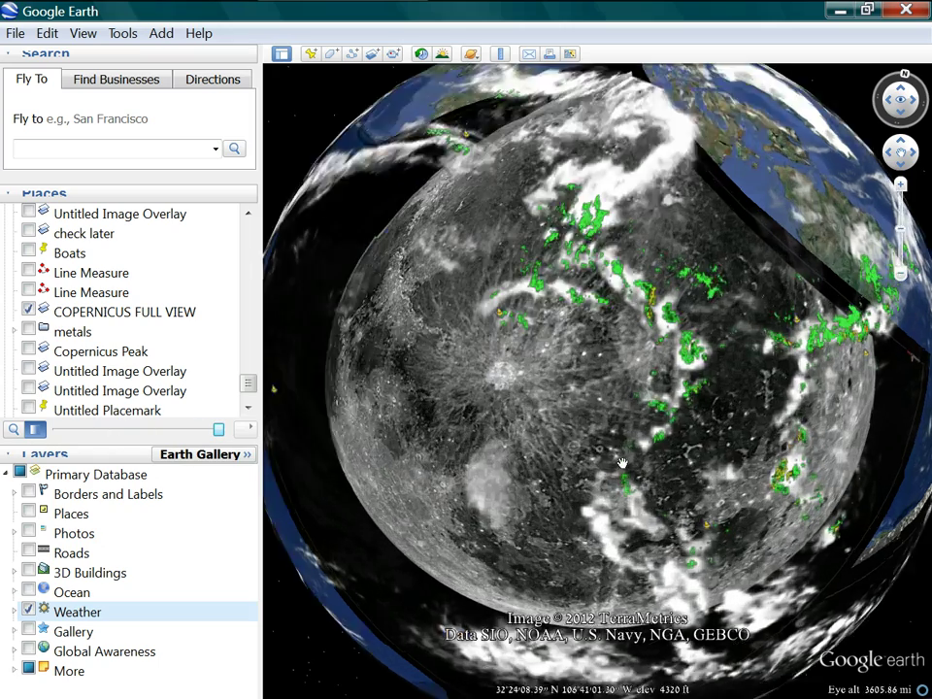
scroll(616, 430, down, 3)
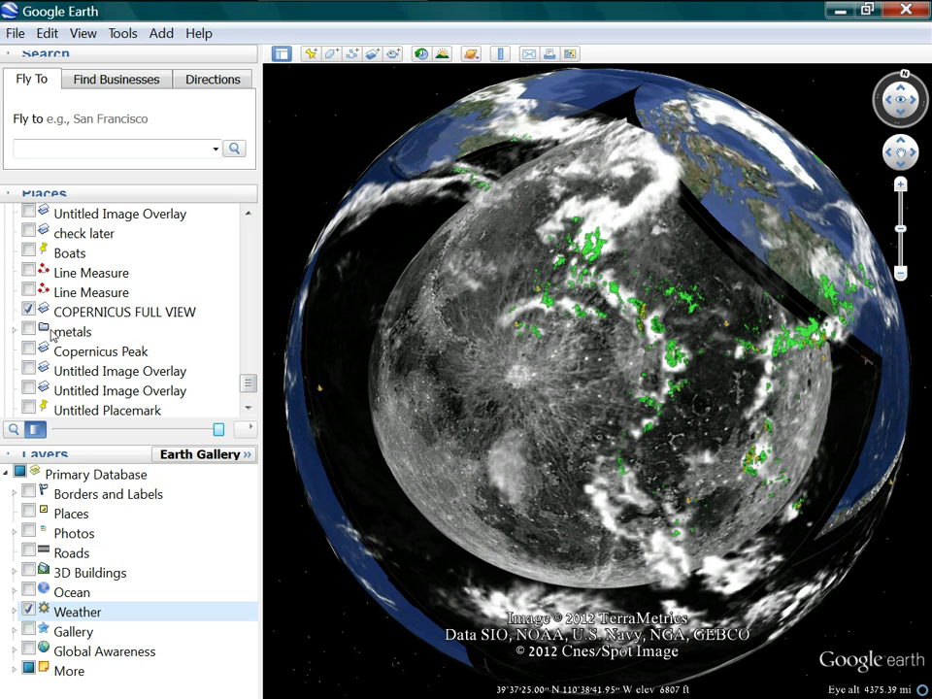
Step: Hide the COPERNICUS FULL VIEW overlay and examine the clouds over North America and off its Pacific coast
click(28, 311)
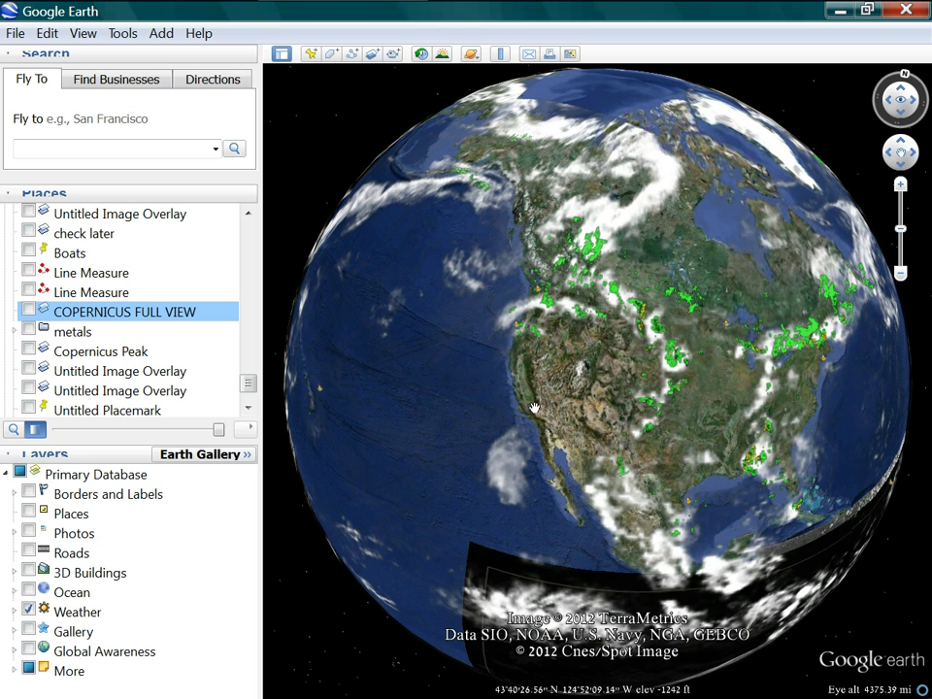
drag(566, 409, 500, 394)
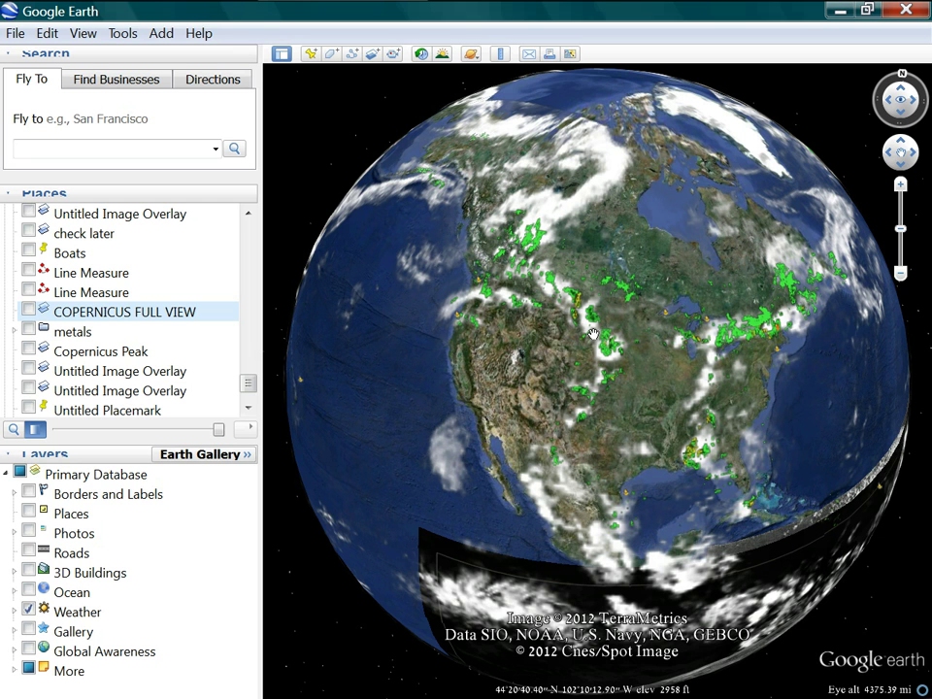
drag(845, 422, 824, 388)
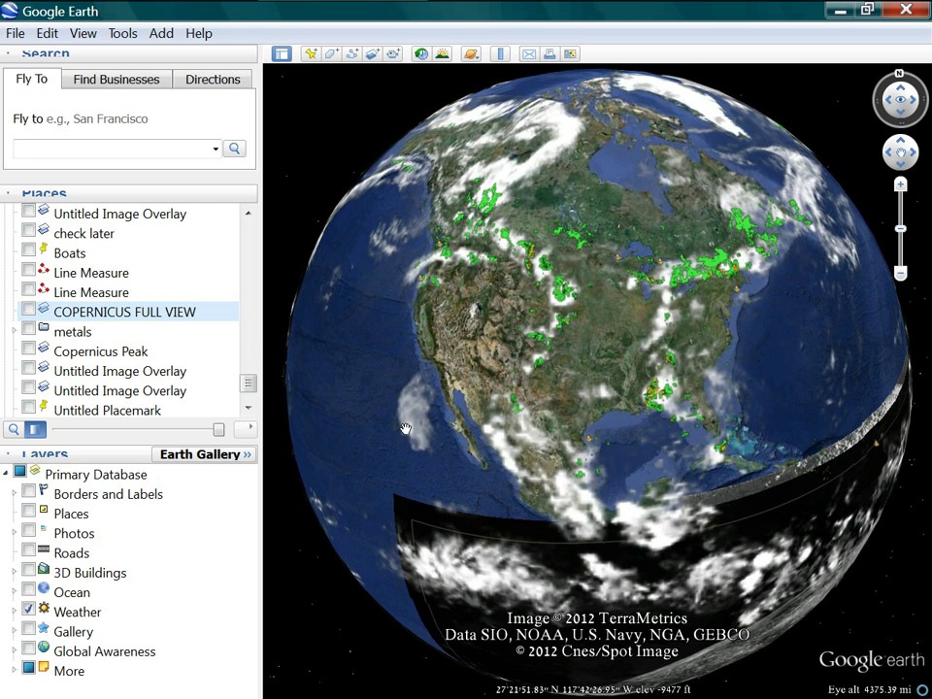
drag(306, 442, 352, 455)
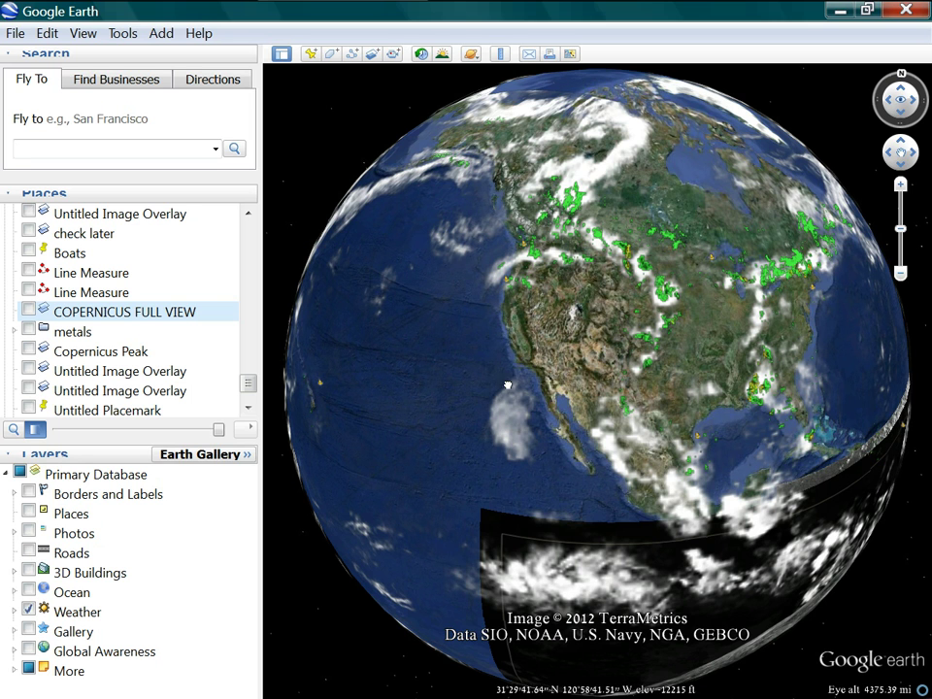
drag(500, 376, 491, 368)
drag(552, 463, 514, 433)
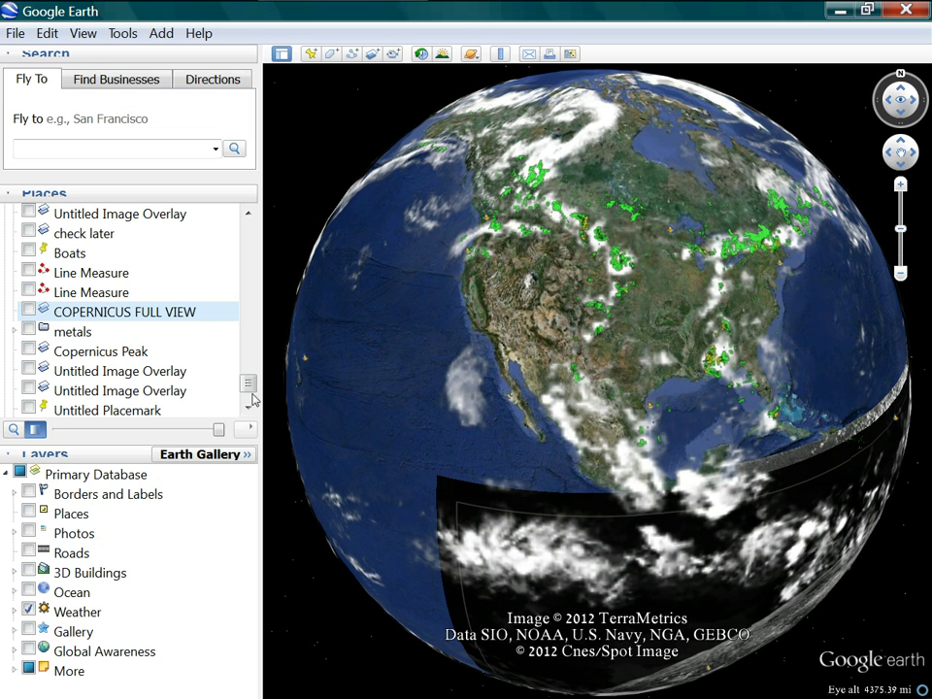
Step: Look through the saved image overlays for the MO WESTERN NA overlay to compare with the clouds over North America
scroll(169, 350, up, 5)
scroll(169, 345, up, 10)
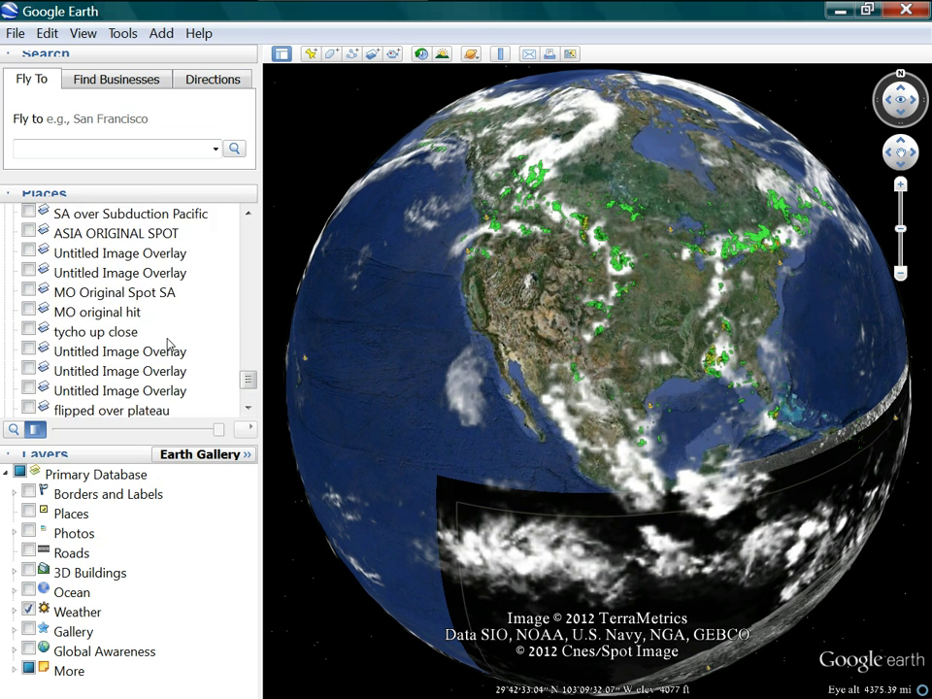
scroll(165, 344, up, 6)
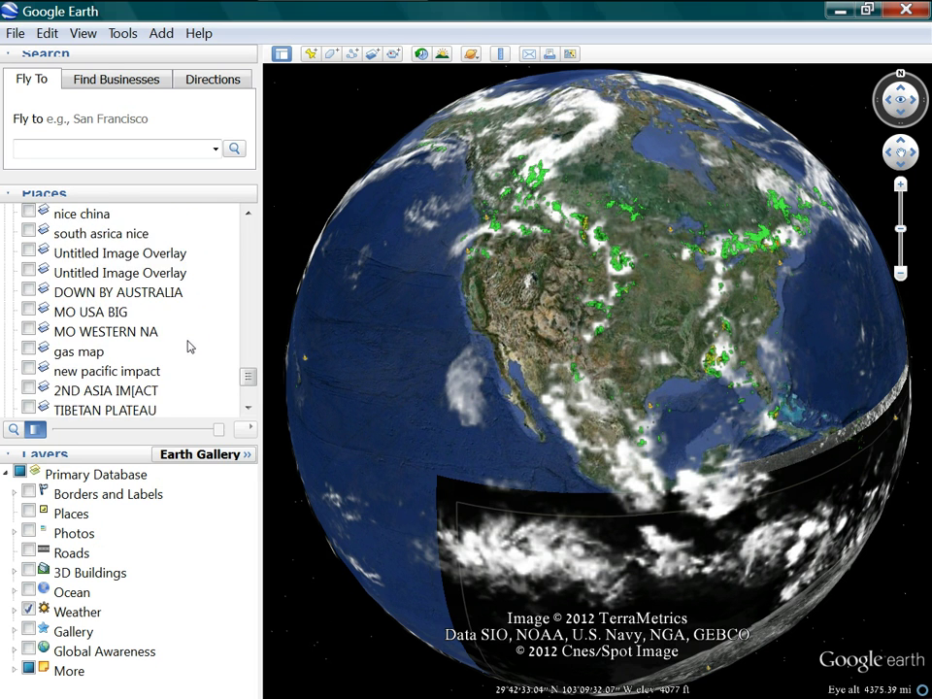
scroll(165, 344, up, 3)
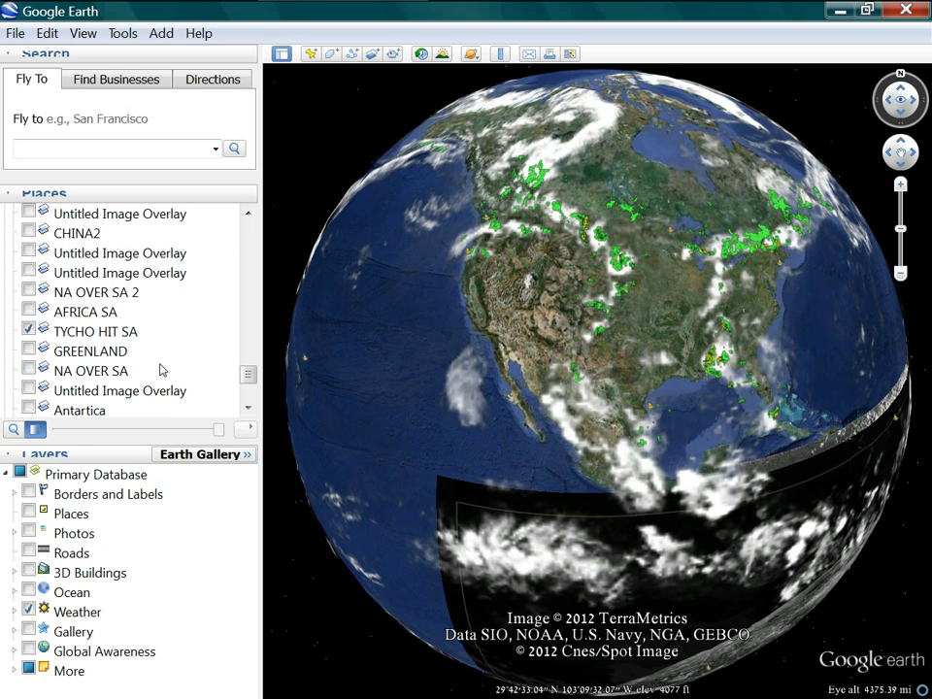
scroll(78, 355, up, 1)
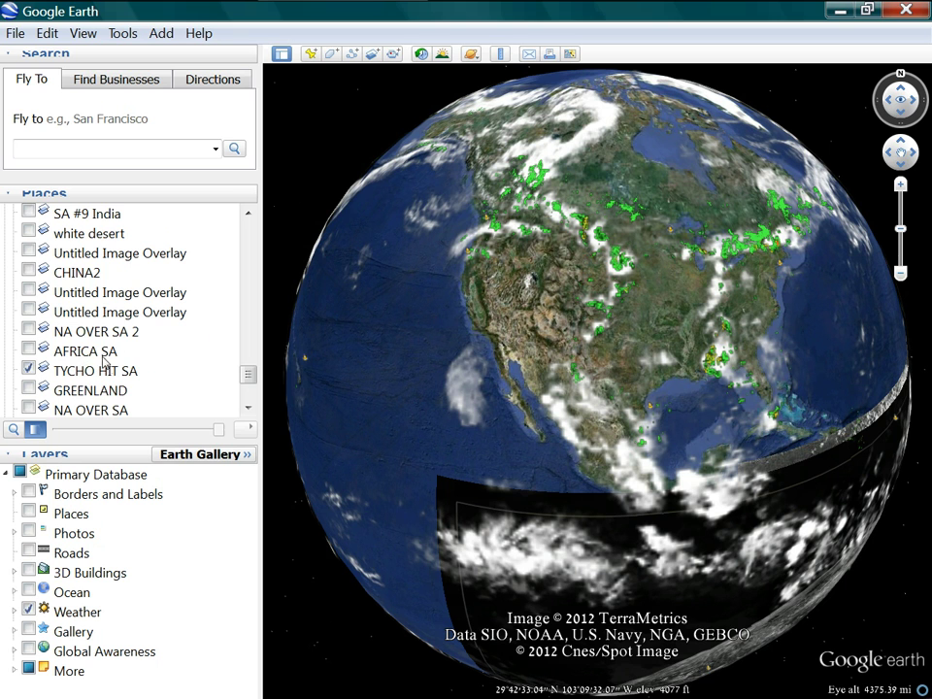
scroll(109, 364, up, 1)
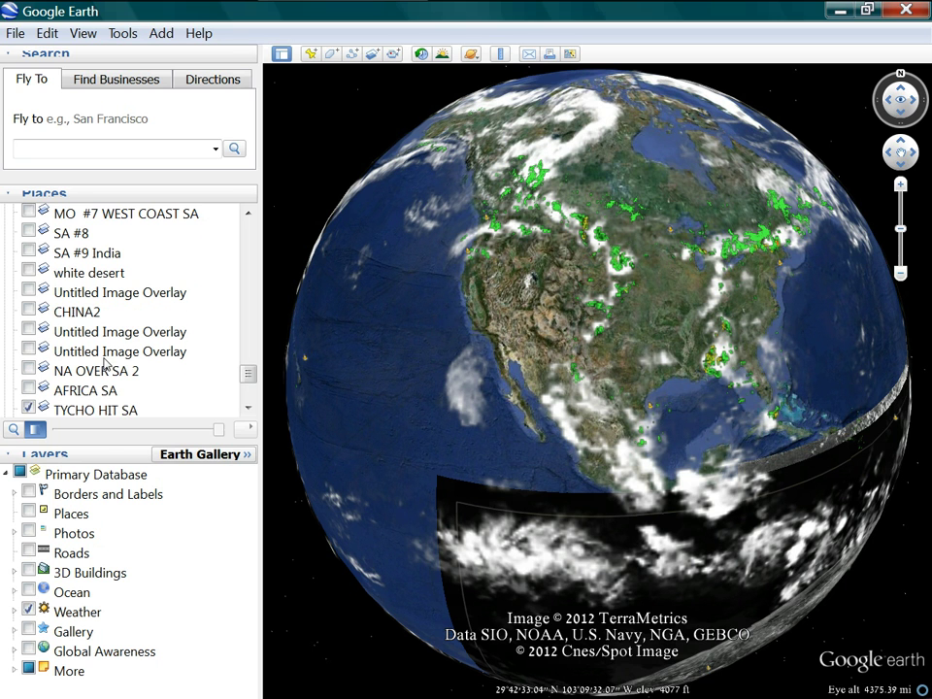
scroll(105, 359, down, 5)
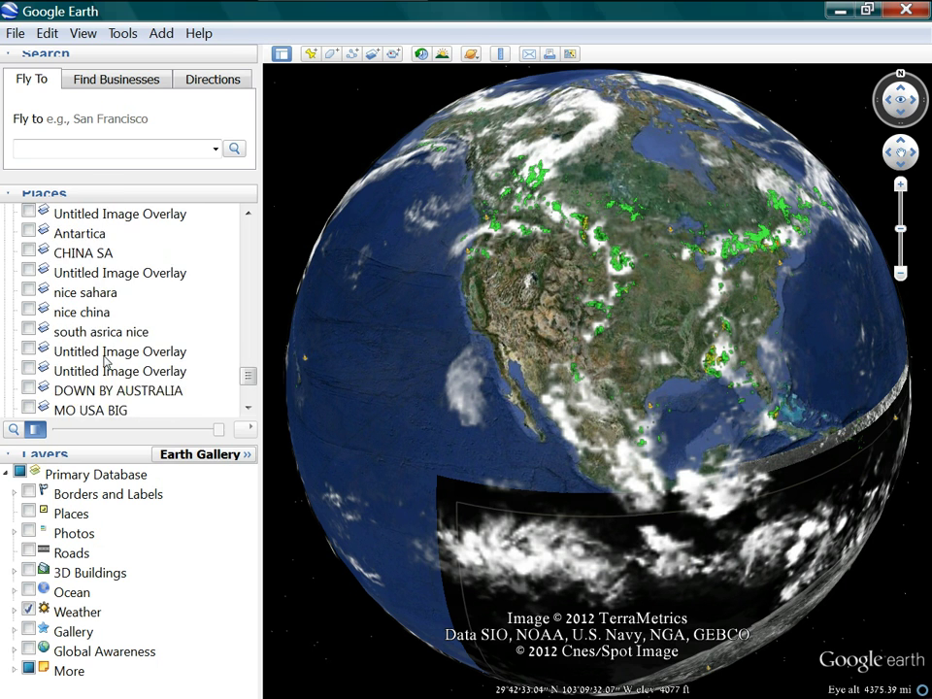
scroll(105, 359, down, 2)
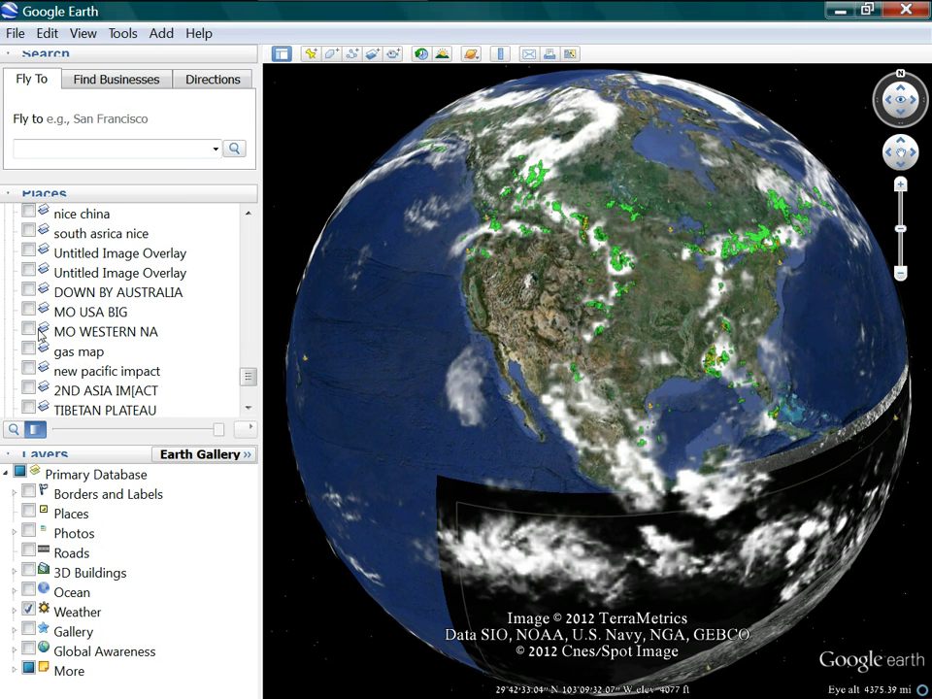